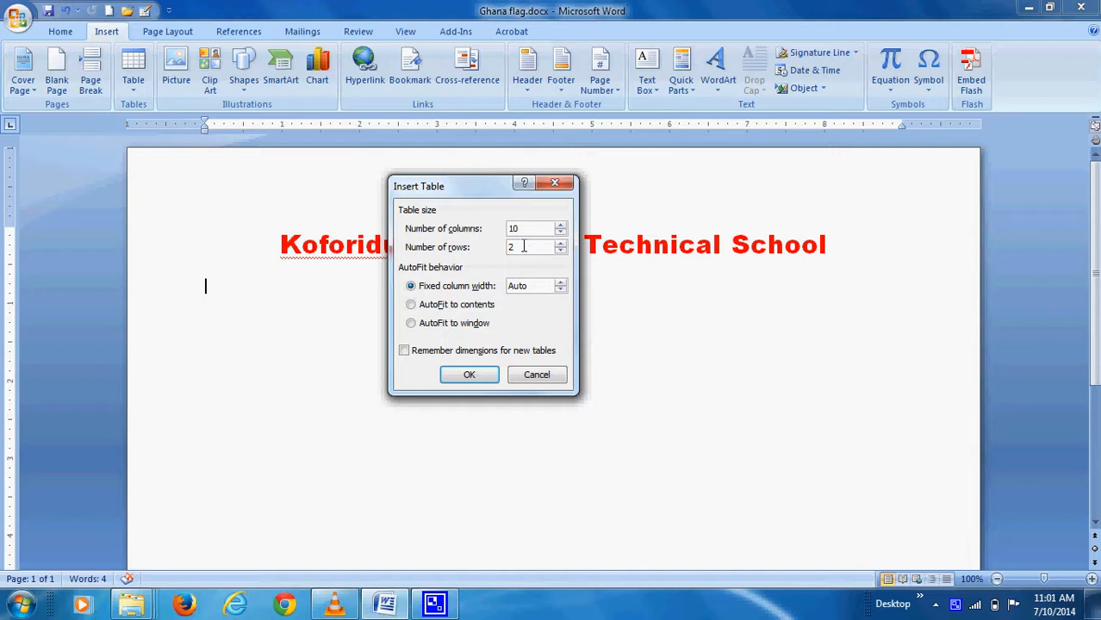
Set the Insert Table dialog to 5 rows and insert the 10-column table
{"action": "left_click_drag", "start_coordinate": [516, 247], "coordinate": [510, 247]}
{"action": "left_click", "coordinate": [474, 377]}
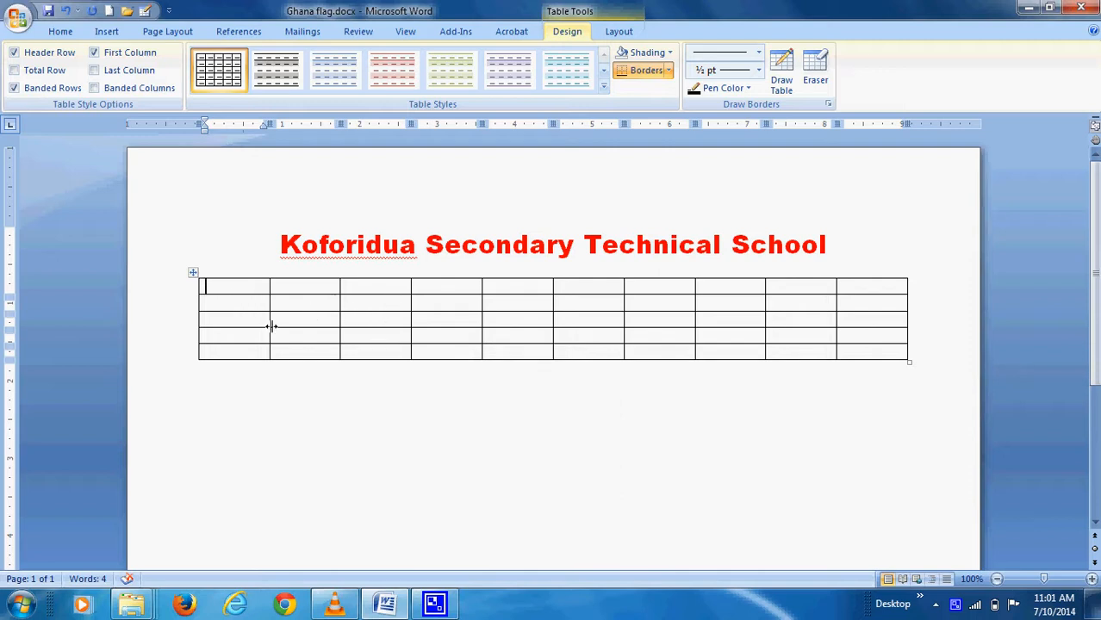
Type Day/Time, Monday, Tuesday, Wednesday and Thursday down the first column, then select the Thursday row
{"action": "type", "text": "Day/Tim"}
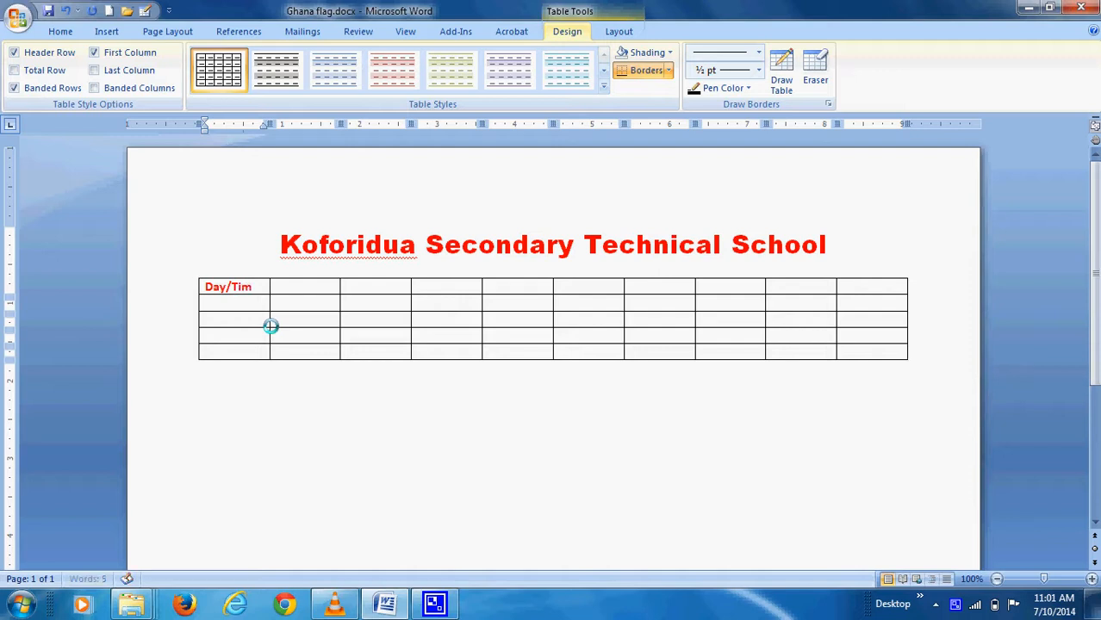
{"action": "type", "text": "e"}
{"action": "type", "text": "Monda"}
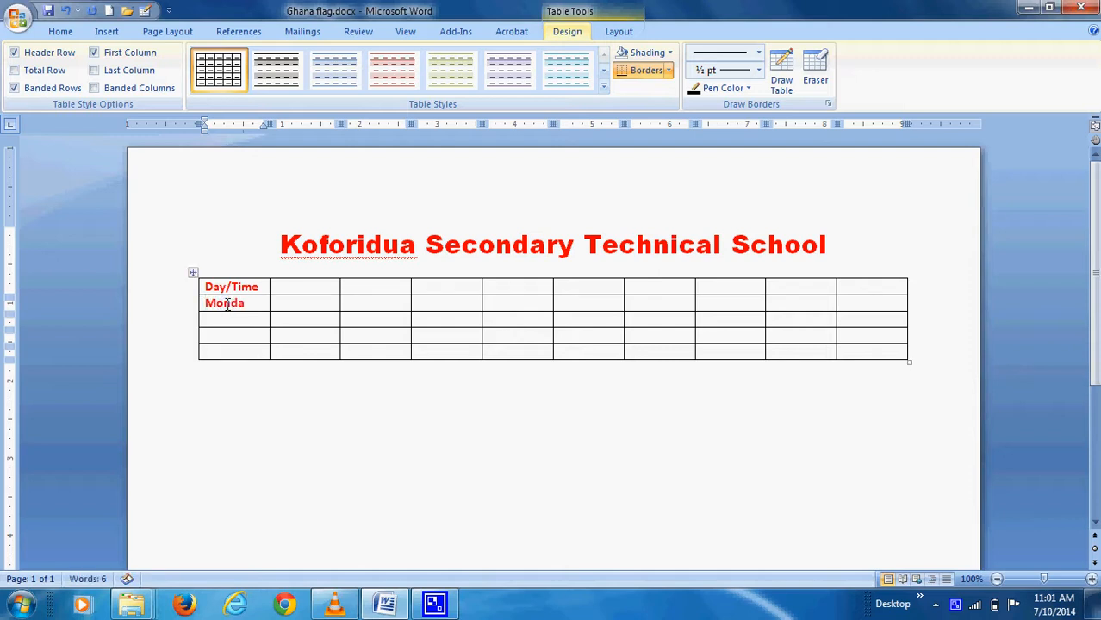
{"action": "type", "text": "y"}
{"action": "key", "text": "Down"}
{"action": "type", "text": "Tuesday"}
{"action": "key", "text": "Down"}
{"action": "type", "text": "Wed"}
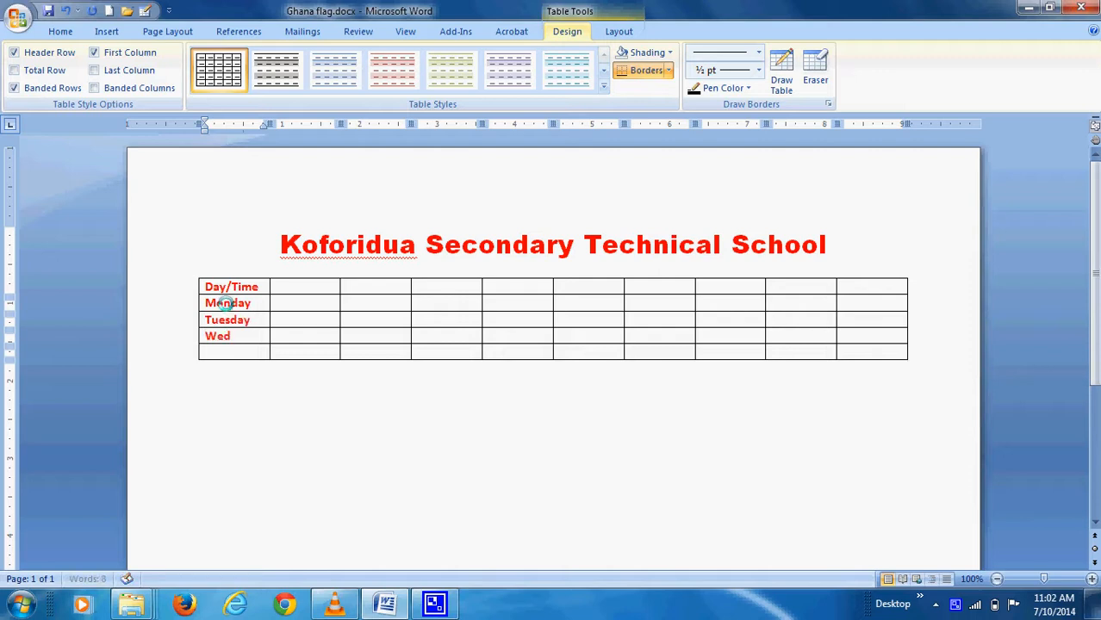
{"action": "type", "text": "nesday"}
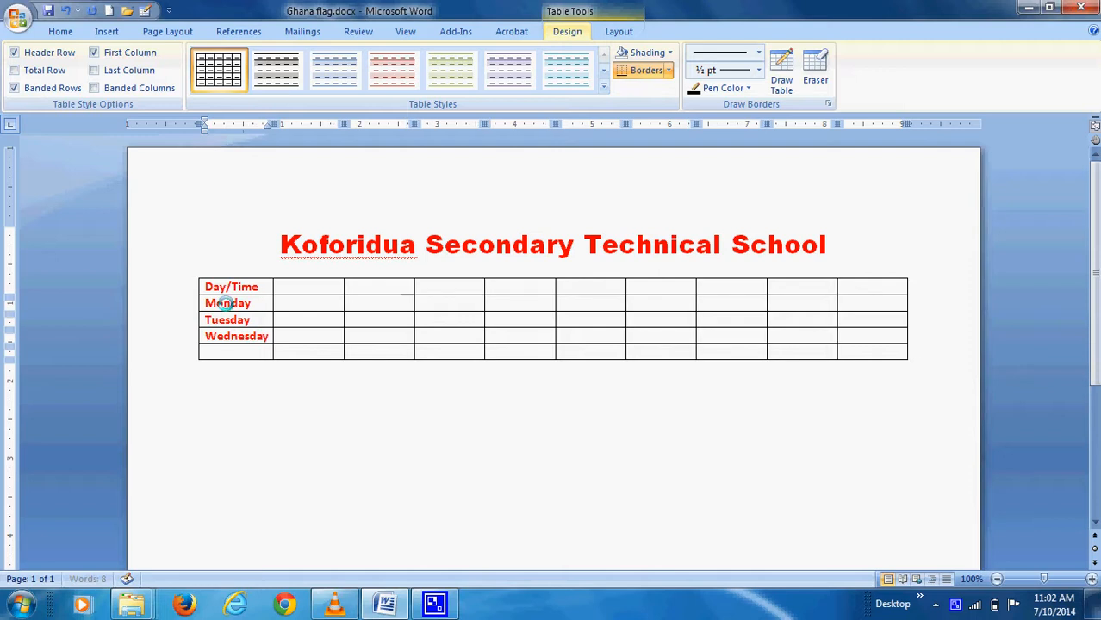
{"action": "key", "text": "Down"}
{"action": "type", "text": "Thursday"}
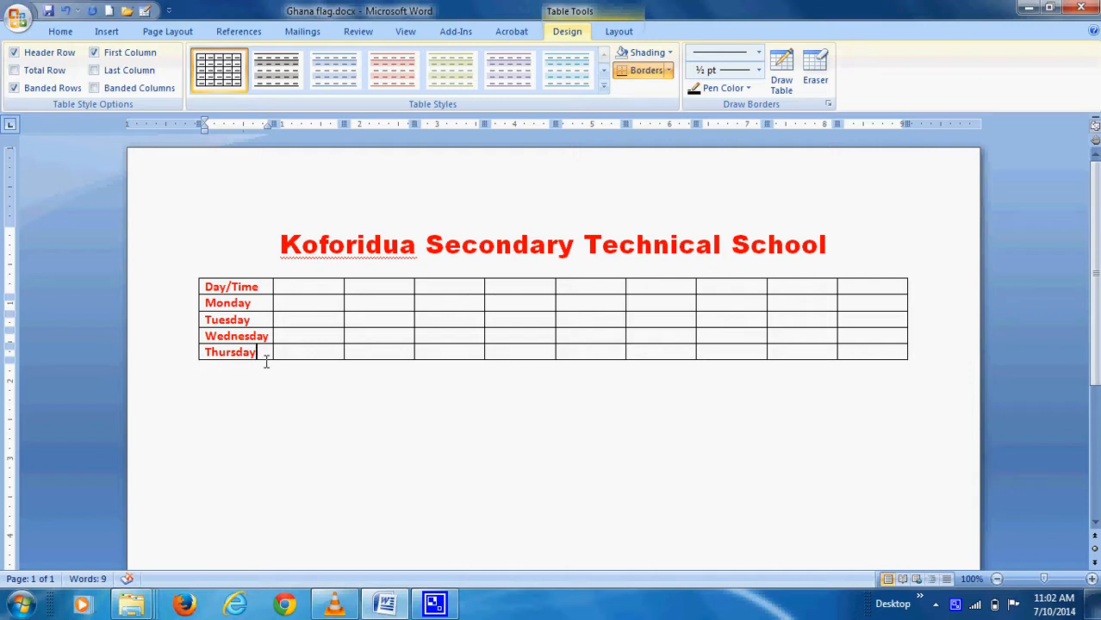
{"action": "left_click", "coordinate": [204, 352]}
{"action": "left_click_drag", "start_coordinate": [234, 354], "coordinate": [865, 356]}
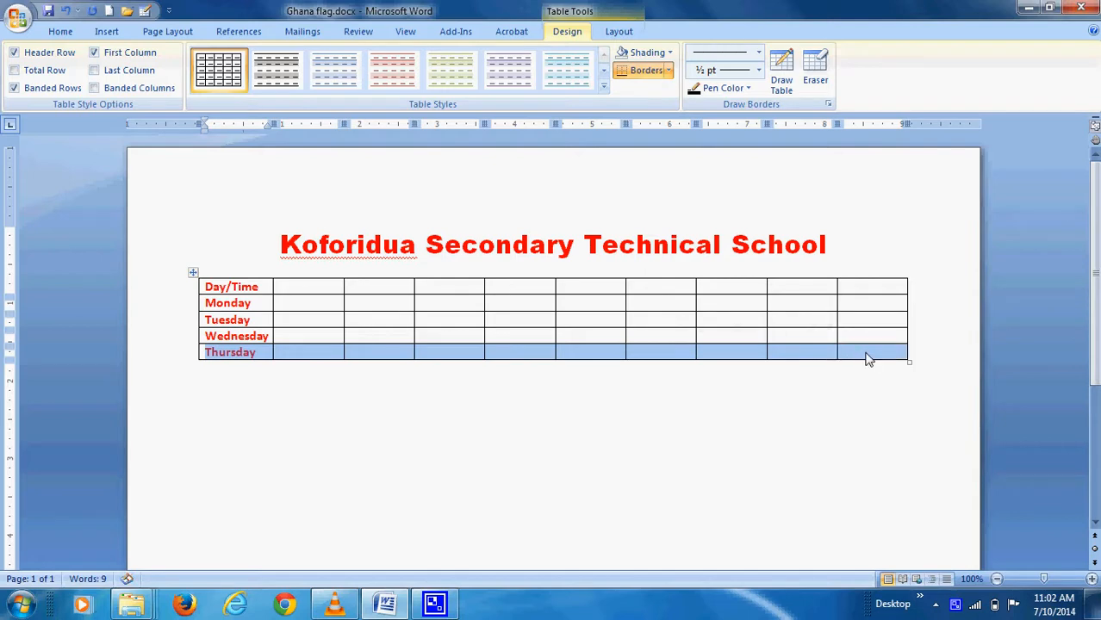
Insert a new row below Thursday and enter Friday in its first cell
{"action": "right_click", "coordinate": [582, 357]}
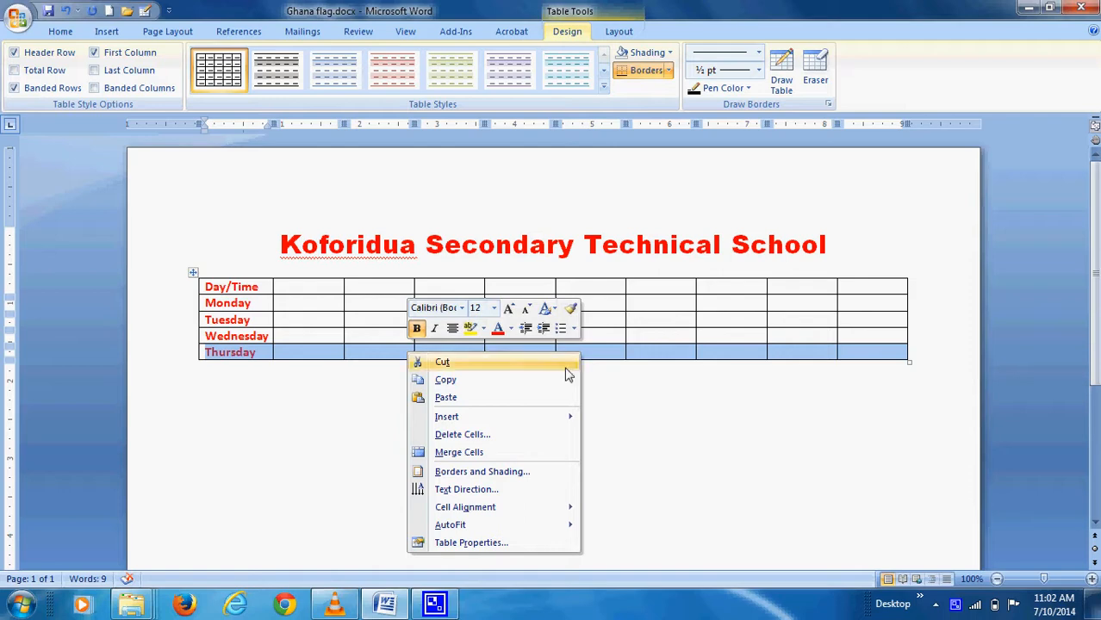
{"action": "mouse_move", "coordinate": [541, 419]}
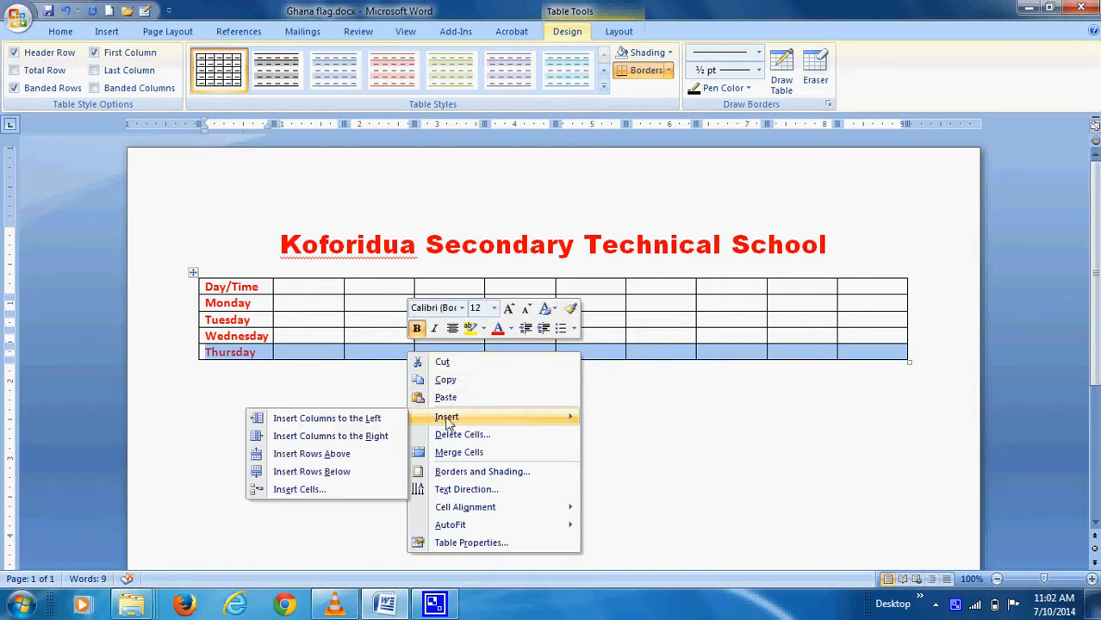
{"action": "left_click", "coordinate": [325, 478]}
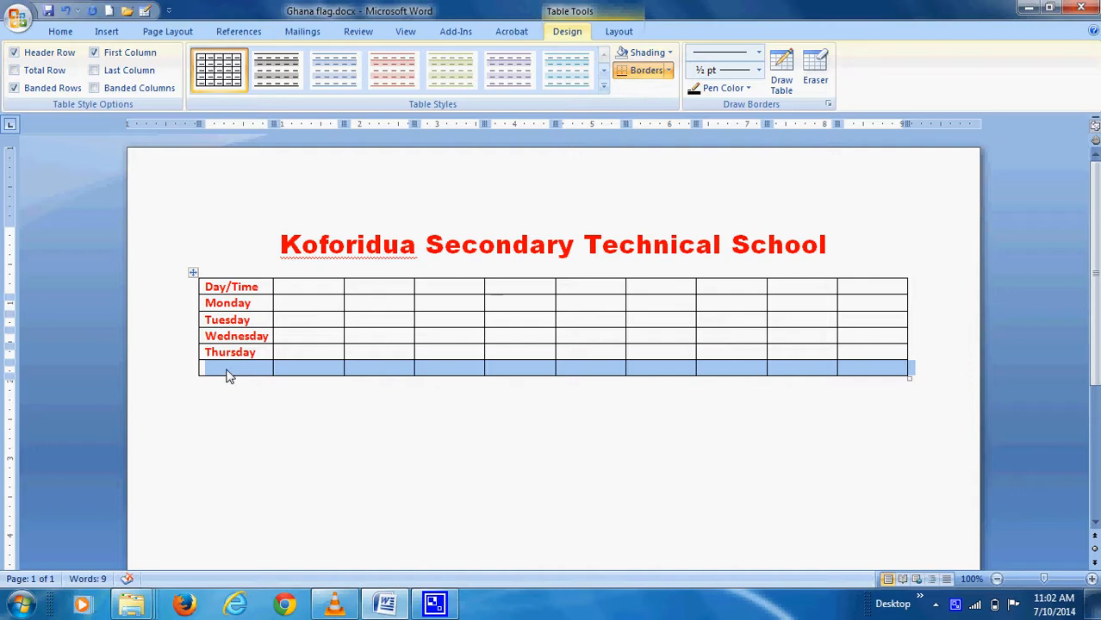
{"action": "left_click", "coordinate": [229, 377]}
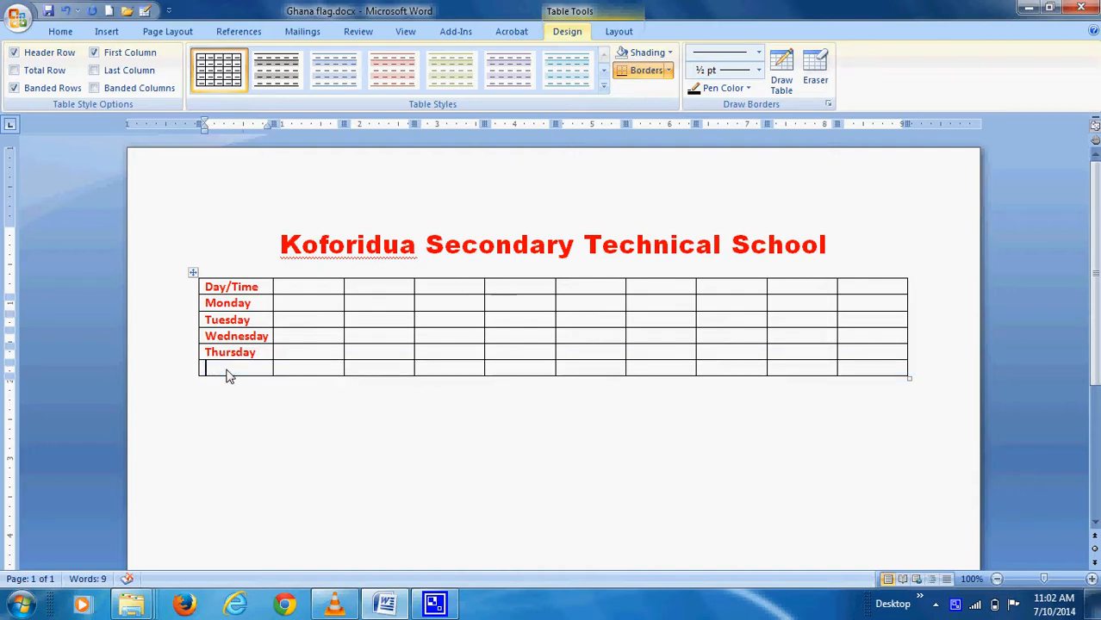
{"action": "type", "text": "Friday"}
{"action": "left_click", "coordinate": [289, 286]}
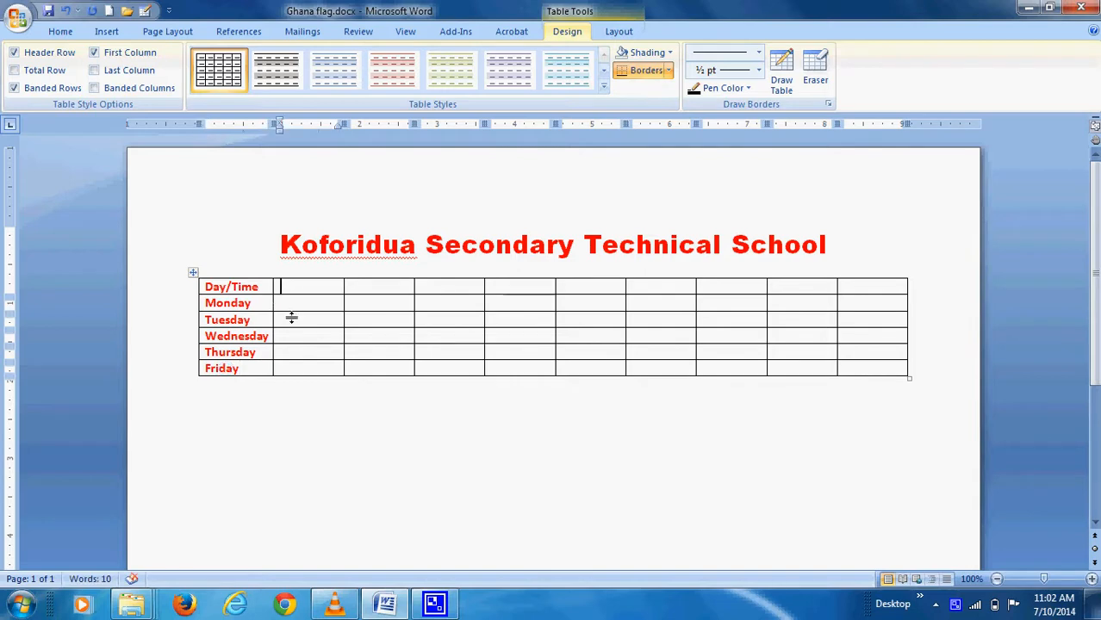
Enter the header times 7:00-8:00, 8:00-9:00, 9:00-10:00 and 10:00-11:00 across the top row
{"action": "type", "text": "7:00-"}
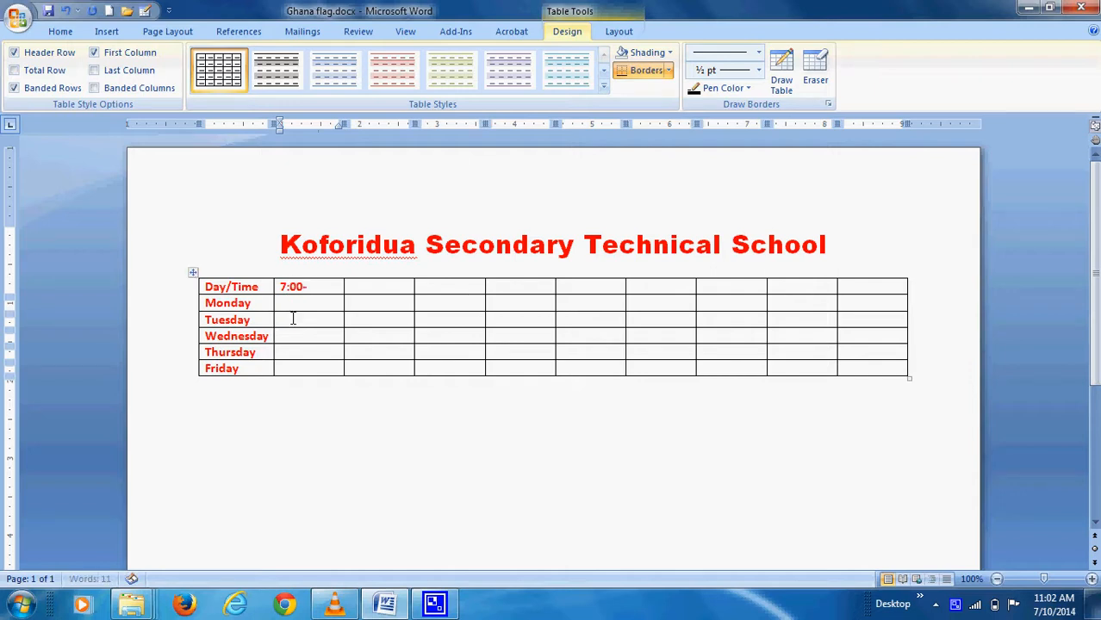
{"action": "type", "text": "8:00"}
{"action": "key", "text": "Tab"}
{"action": "type", "text": "8"}
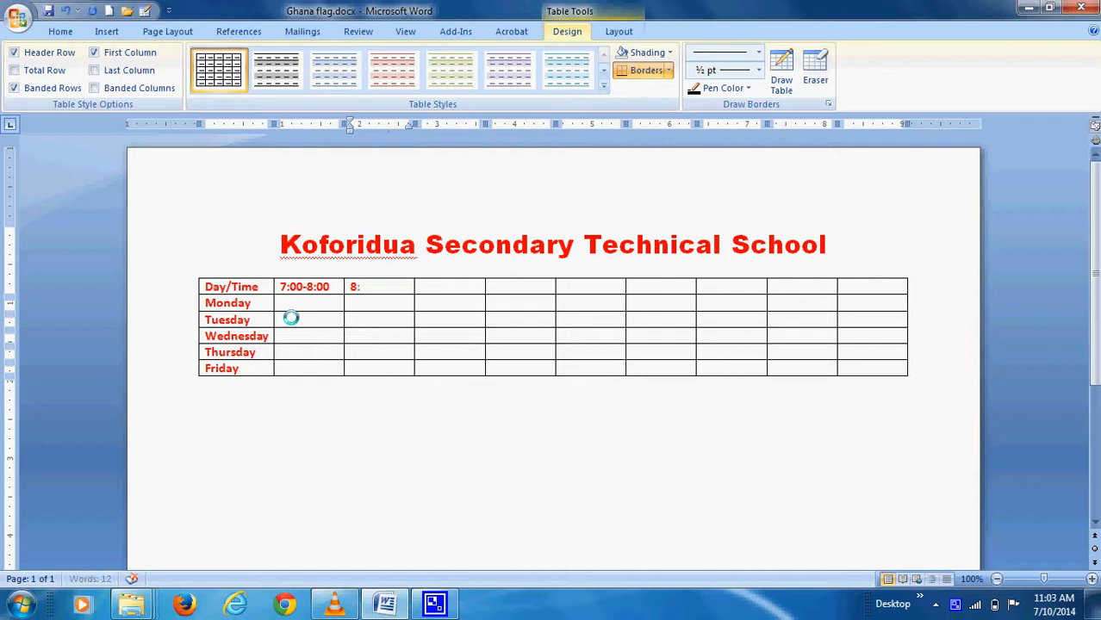
{"action": "type", "text": ":00-9:00"}
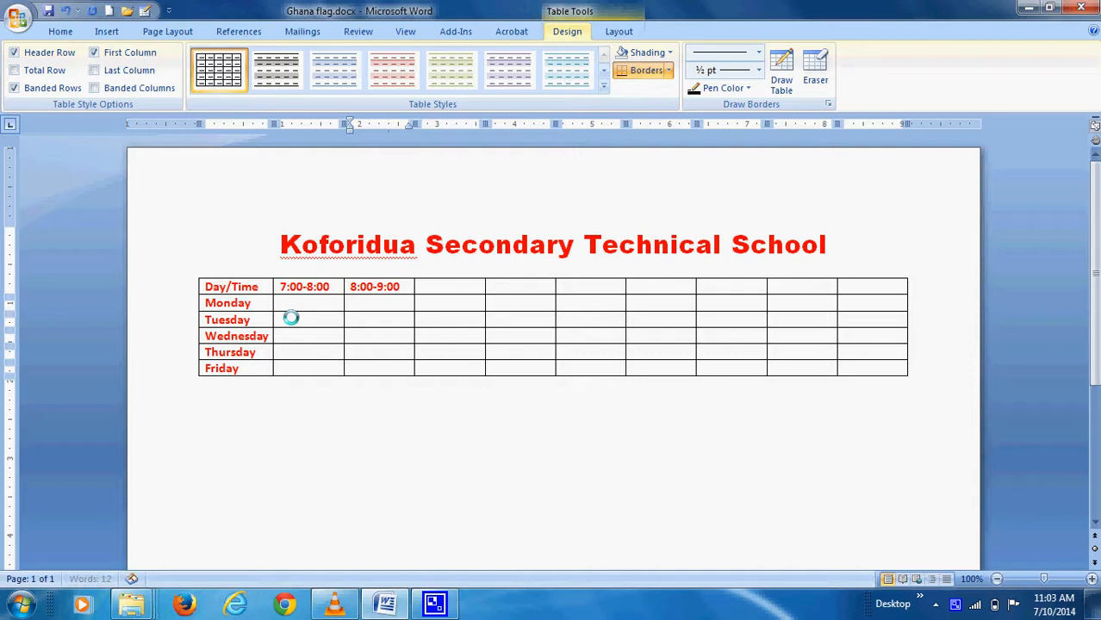
{"action": "key", "text": "Tab"}
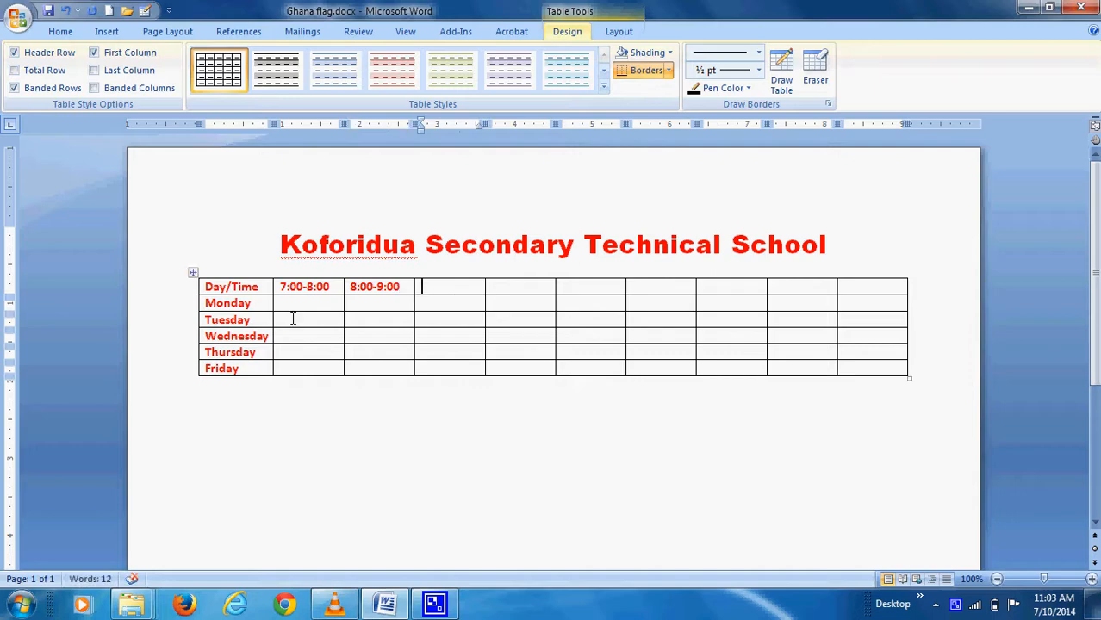
{"action": "type", "text": "9:00-"}
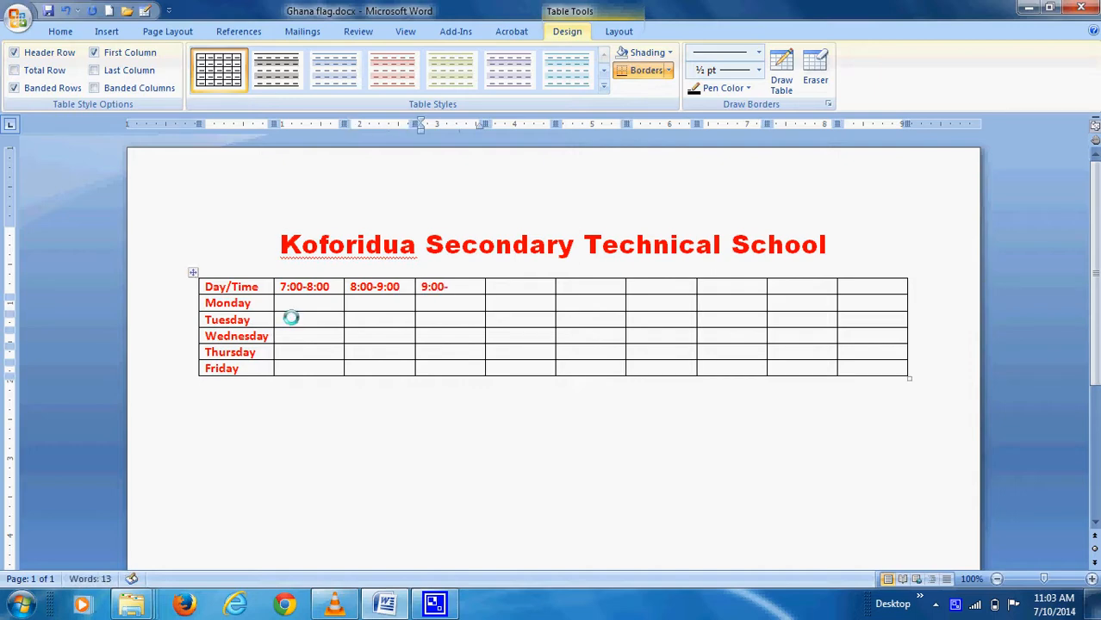
{"action": "type", "text": "10:00"}
{"action": "key", "text": "Tab"}
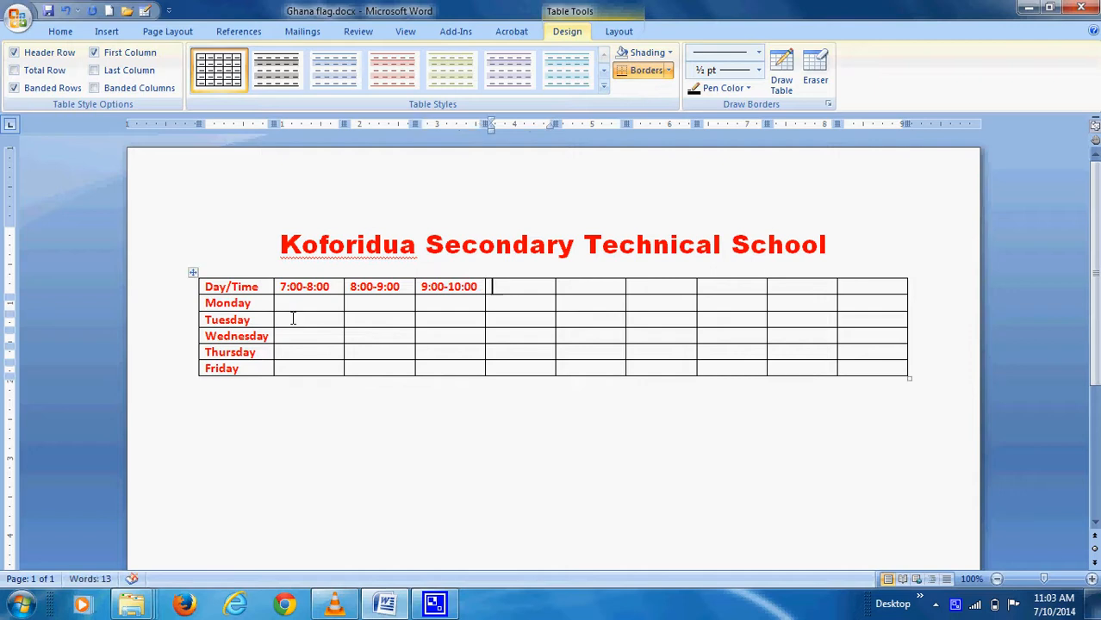
{"action": "type", "text": "11"}
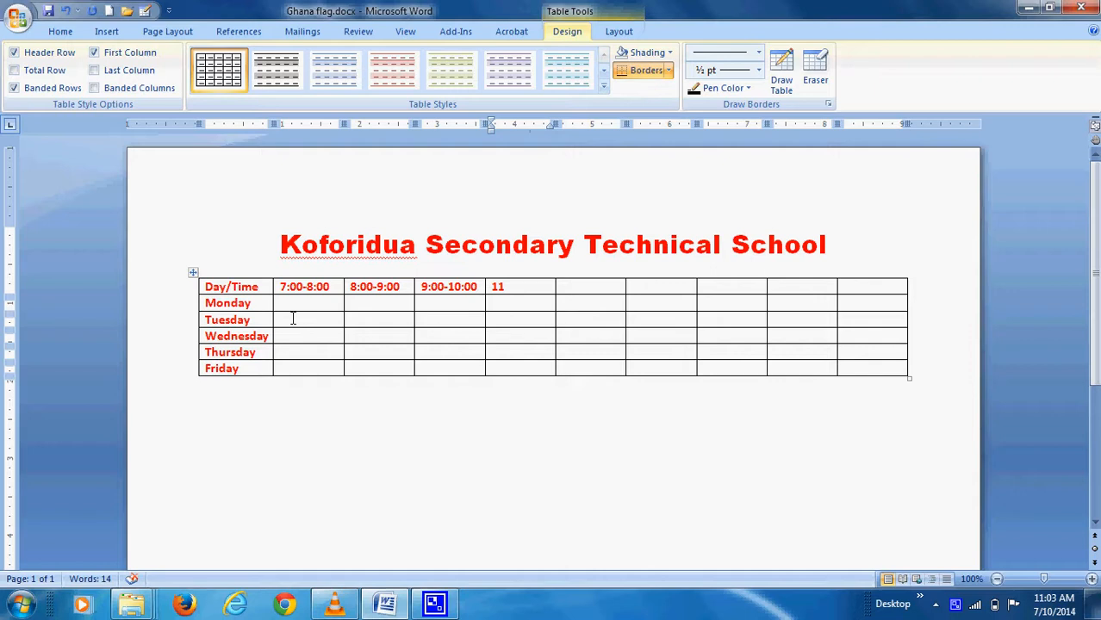
{"action": "key", "text": "BackSpace"}
{"action": "type", "text": "0:"}
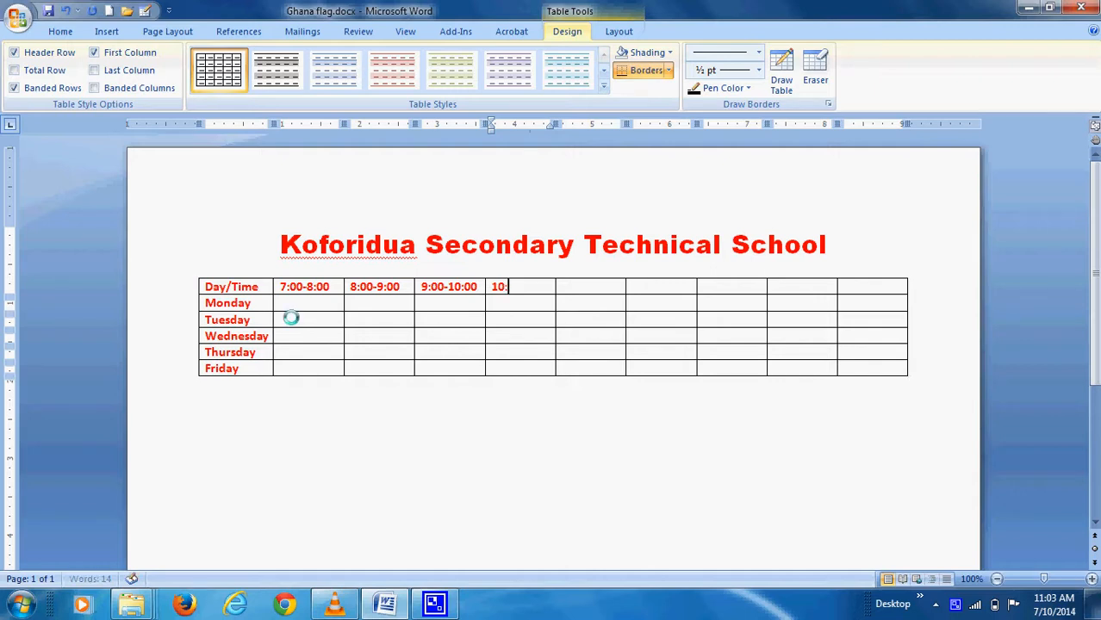
{"action": "type", "text": "00-11"}
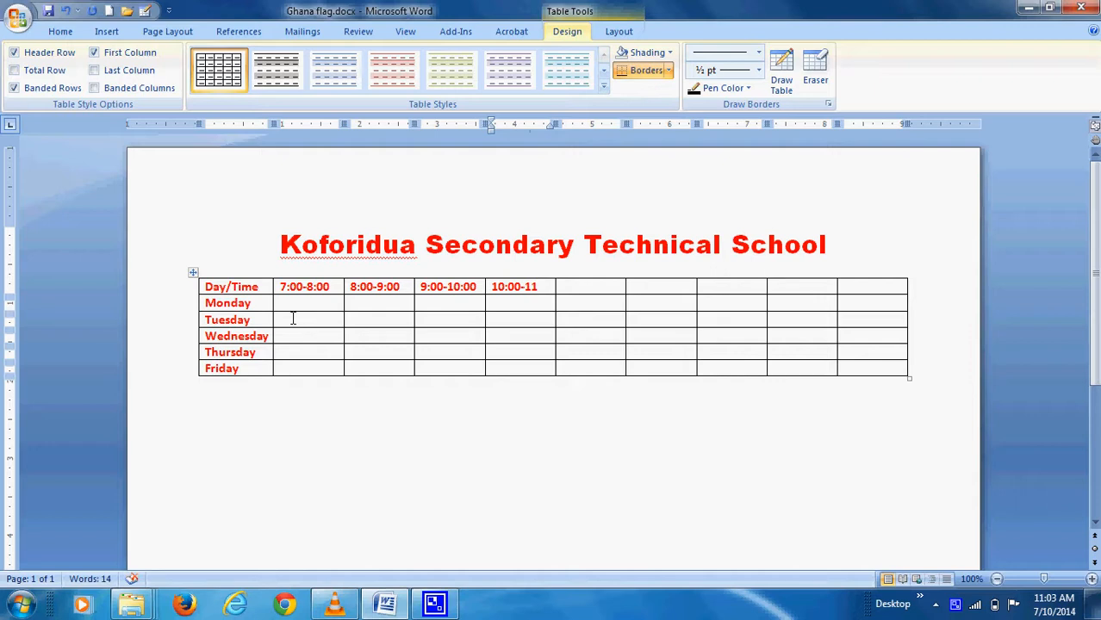
{"action": "type", "text": ":00"}
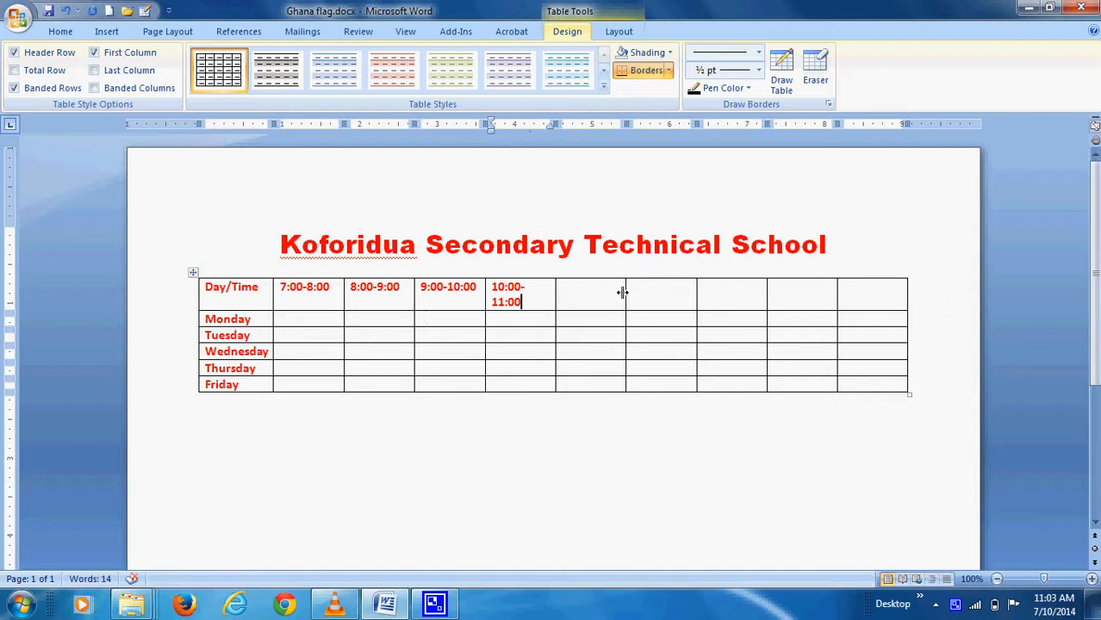
Copy 10:00-11:00 into the next two empty header cells
{"action": "mouse_move", "coordinate": [533, 299]}
{"action": "left_mouse_down"}
{"action": "mouse_move", "coordinate": [500, 293]}
{"action": "mouse_move", "coordinate": [521, 308]}
{"action": "left_mouse_up"}
{"action": "key", "text": "ctrl+c"}
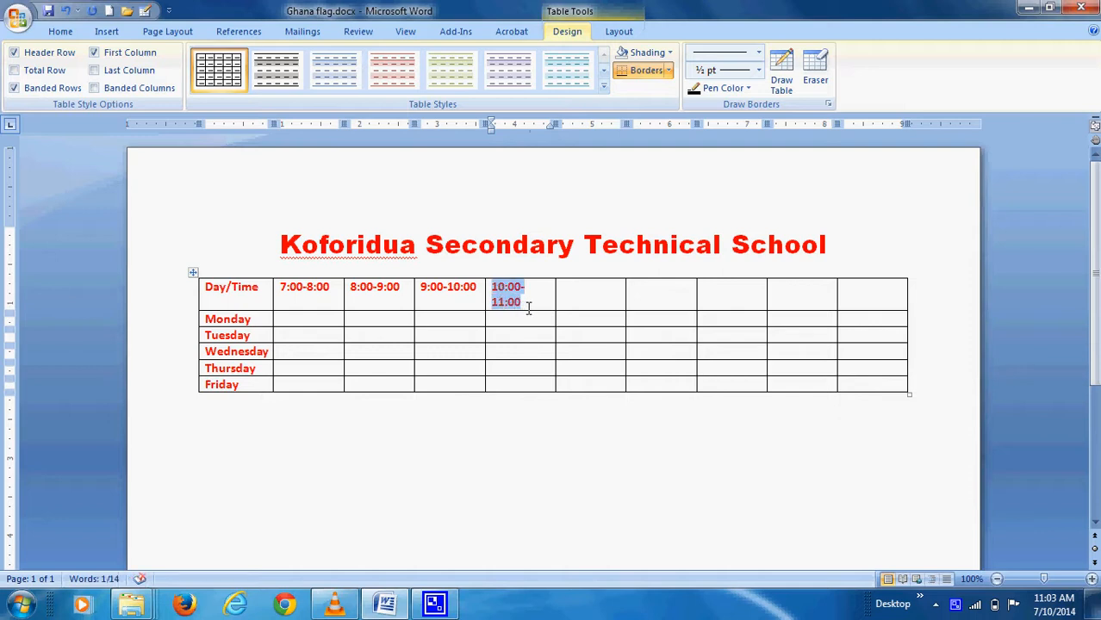
{"action": "left_click", "coordinate": [574, 295]}
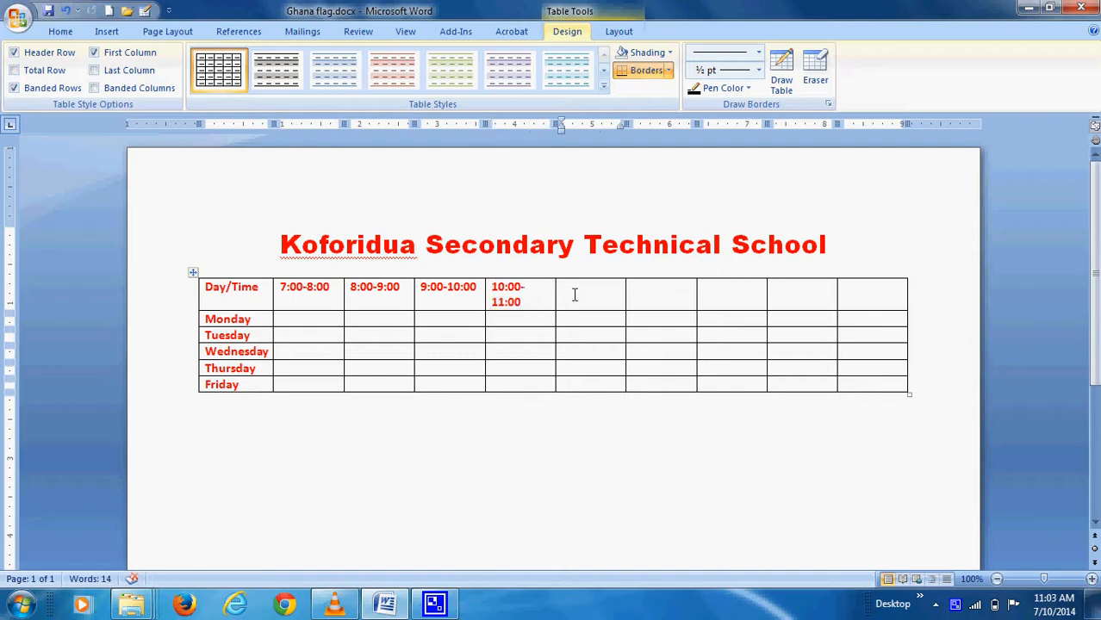
{"action": "key", "text": "ctrl+v"}
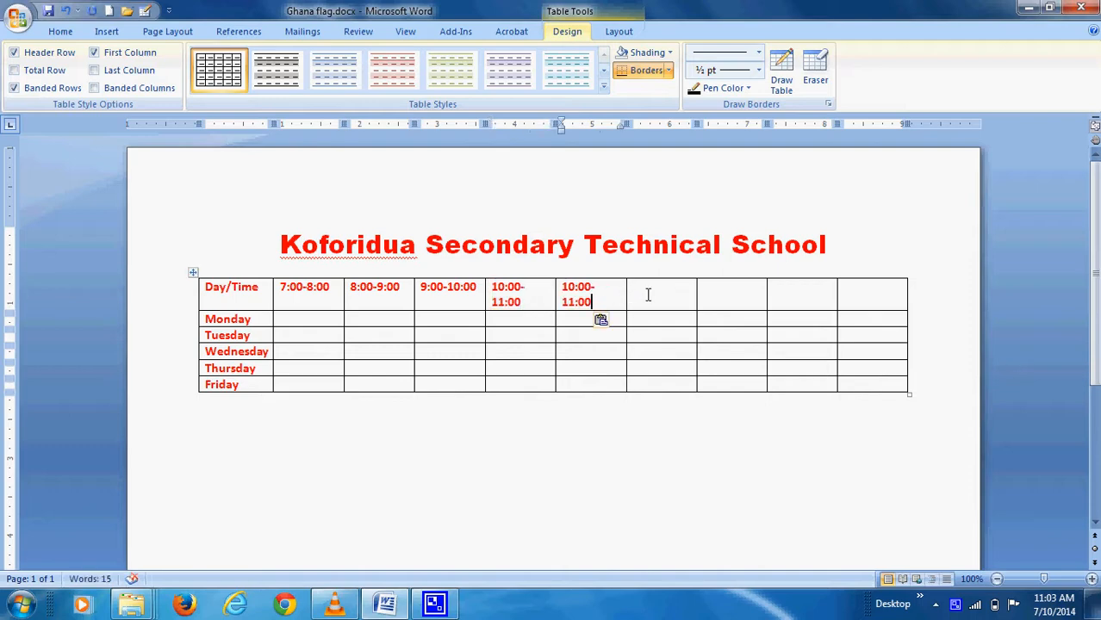
{"action": "left_click", "coordinate": [648, 294]}
{"action": "key", "text": "ctrl+v"}
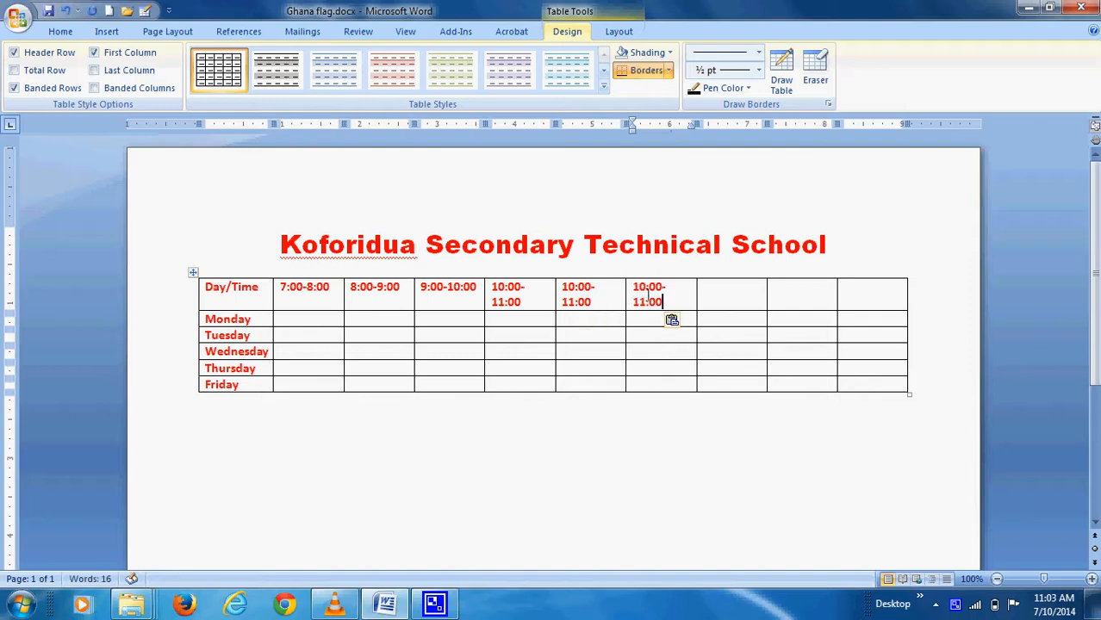
Edit the first copied header so it reads 11:00-12:00
{"action": "left_click", "coordinate": [504, 290]}
{"action": "key", "text": "BackSpace"}
{"action": "type", "text": "1"}
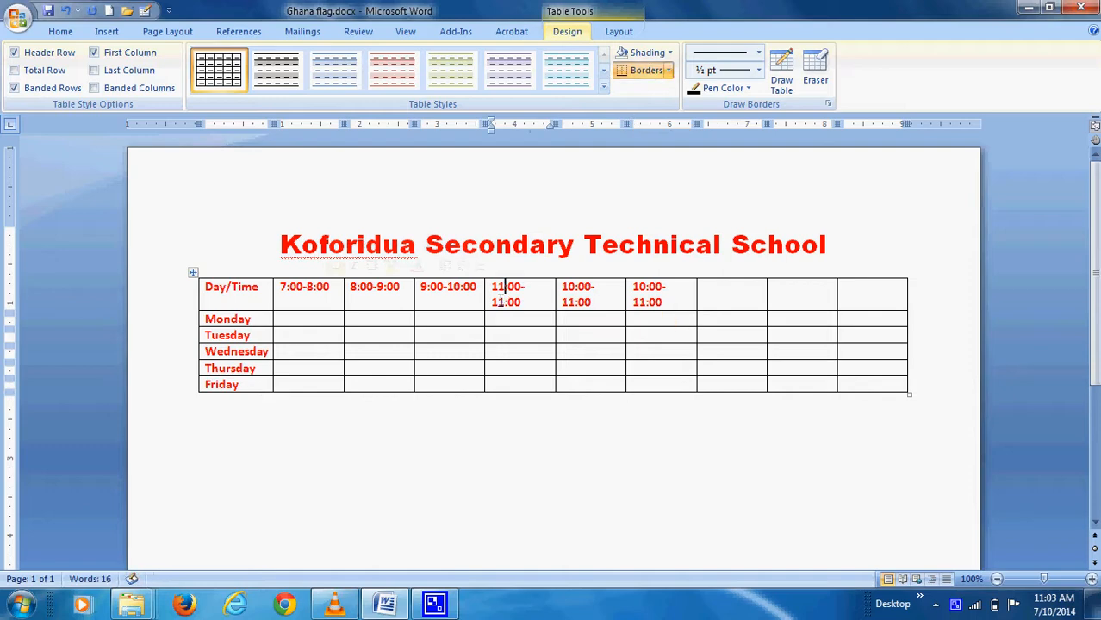
{"action": "left_click", "coordinate": [501, 299]}
{"action": "key", "text": "BackSpace"}
{"action": "type", "text": "2"}
Edit the next two headers to read 12:00-1:00 and 1:00-2:00
{"action": "left_click", "coordinate": [572, 289]}
{"action": "key", "text": "BackSpace"}
{"action": "type", "text": "2"}
{"action": "left_click_drag", "start_coordinate": [571, 301], "coordinate": [576, 310]}
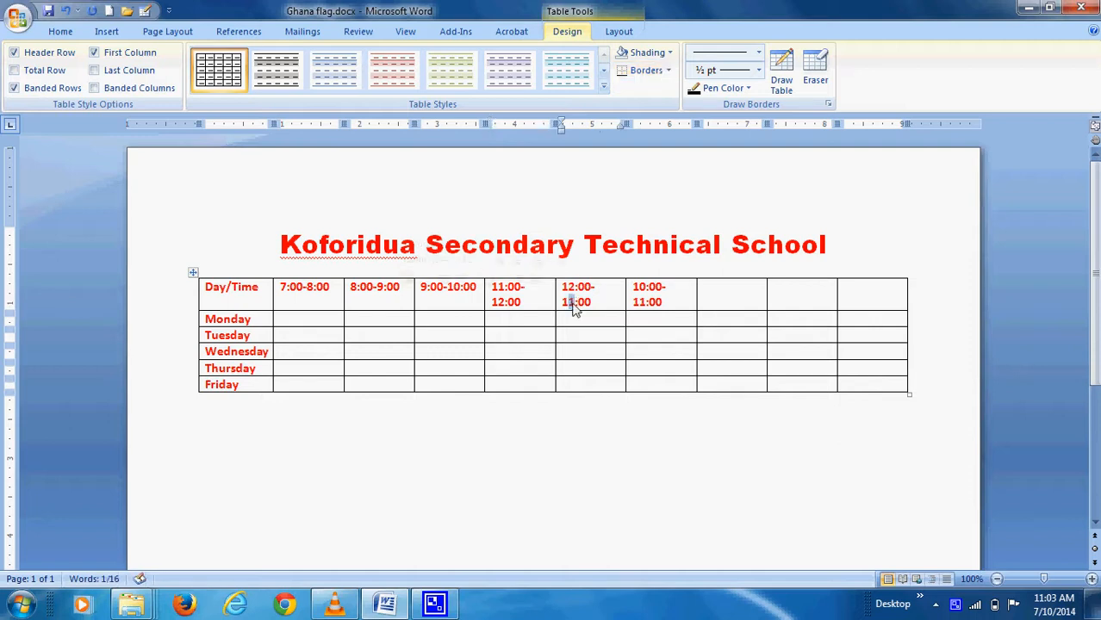
{"action": "key", "text": "BackSpace"}
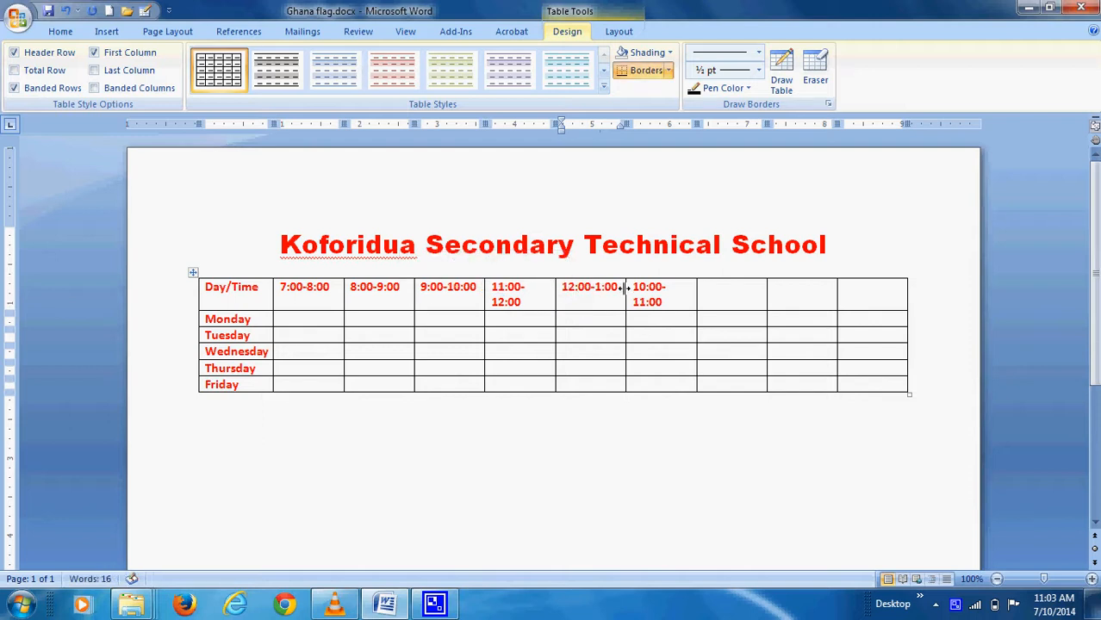
{"action": "left_click_drag", "start_coordinate": [639, 291], "coordinate": [667, 289]}
{"action": "key", "text": "BackSpace"}
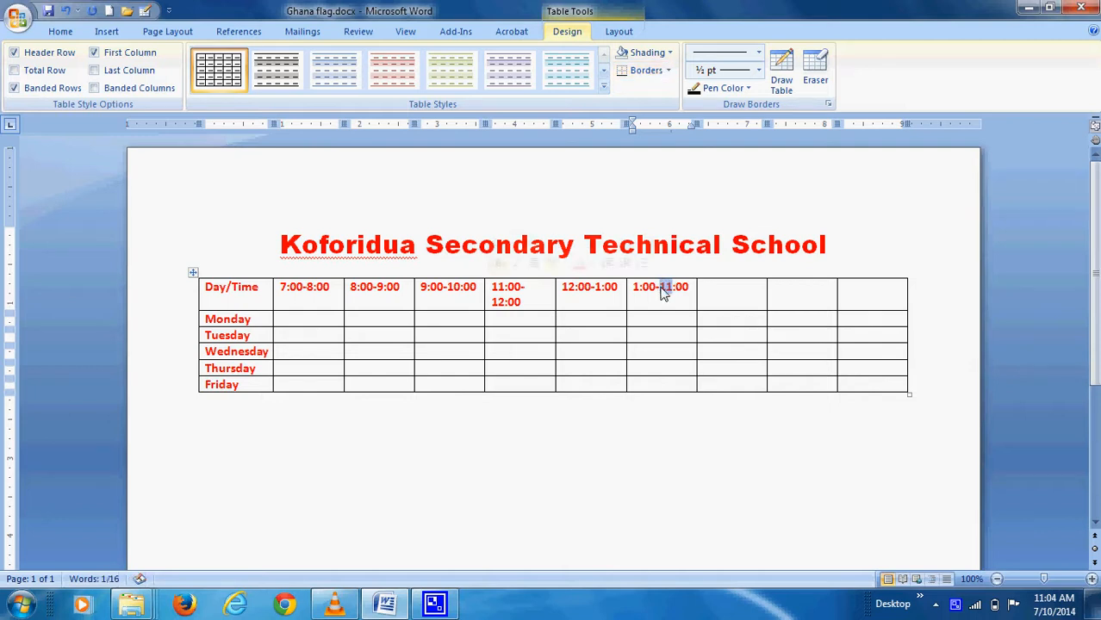
{"action": "type", "text": "2"}
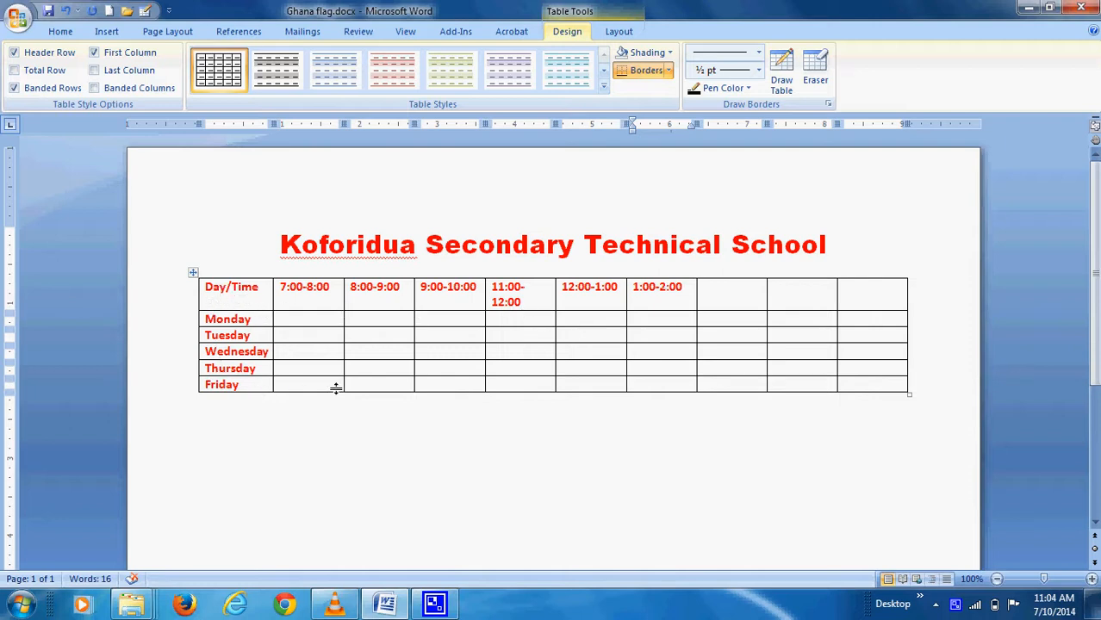
{"action": "left_click", "coordinate": [200, 291]}
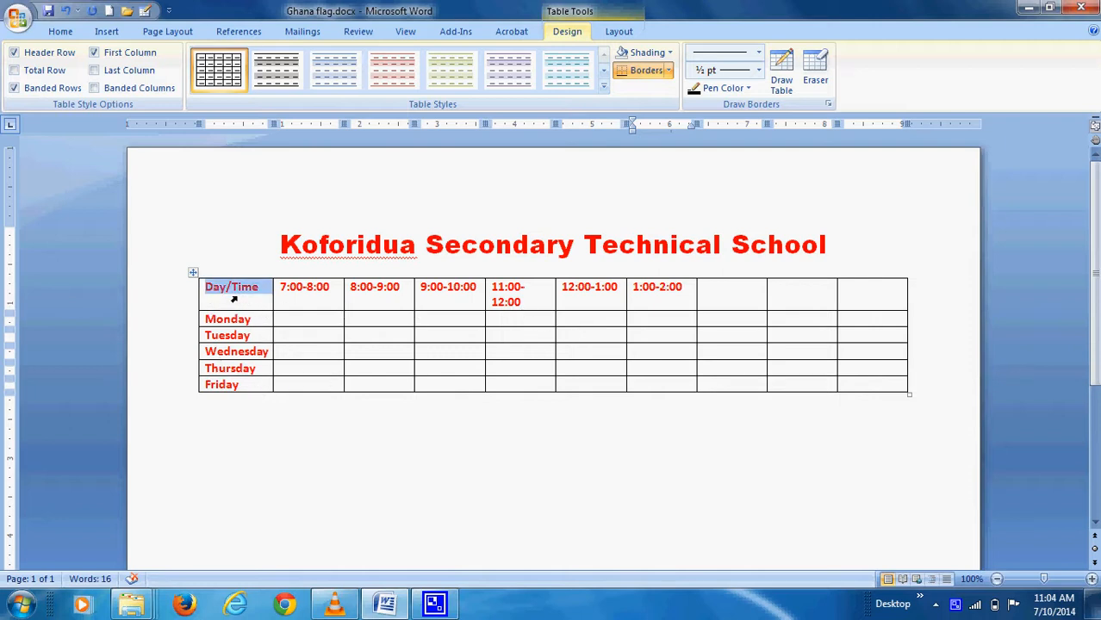
Select the whole timetable and change its font to Times New Roman
{"action": "left_click_drag", "start_coordinate": [232, 298], "coordinate": [858, 387]}
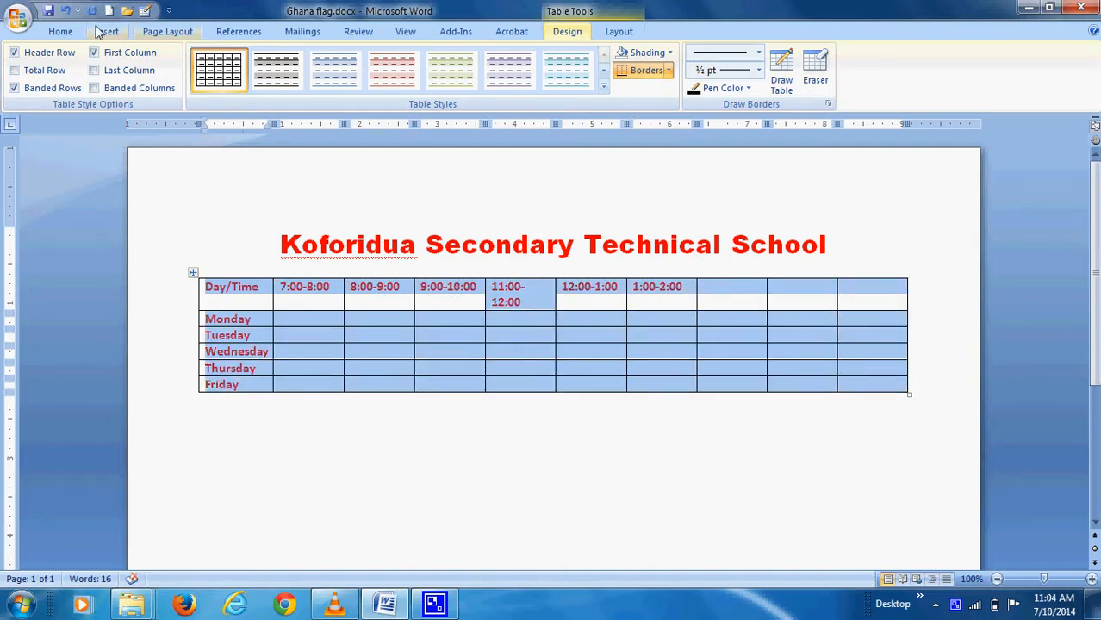
{"action": "left_click", "coordinate": [67, 33]}
{"action": "left_click", "coordinate": [233, 59]}
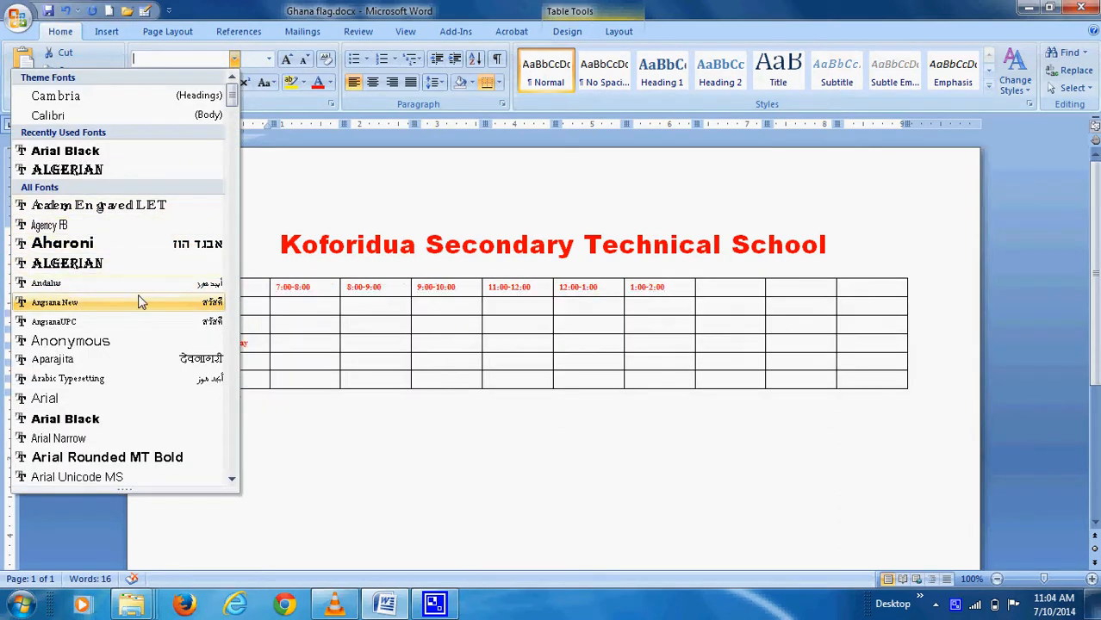
{"action": "scroll", "coordinate": [138, 300], "scroll_direction": "down", "scroll_amount": 12}
{"action": "scroll", "coordinate": [138, 303], "scroll_direction": "down", "scroll_amount": 20}
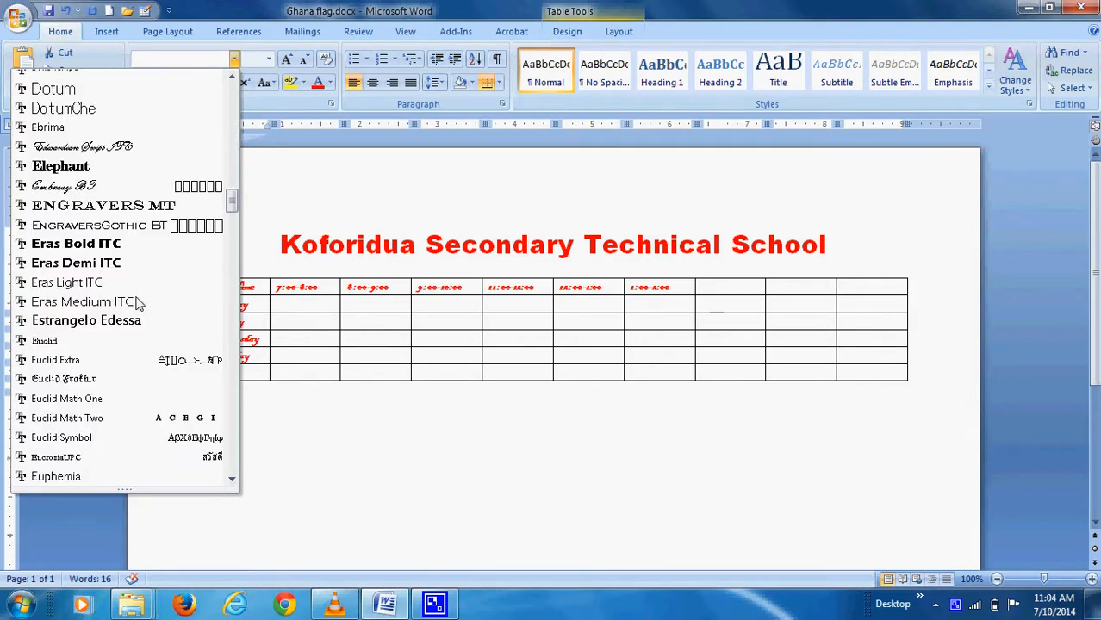
{"action": "scroll", "coordinate": [138, 303], "scroll_direction": "down", "scroll_amount": 20}
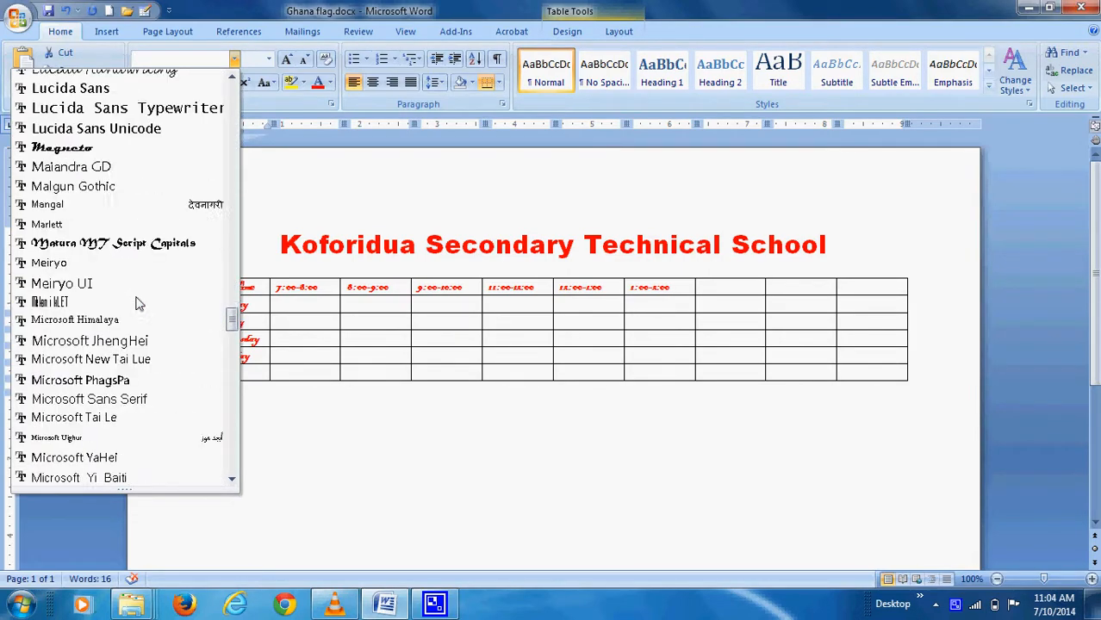
{"action": "scroll", "coordinate": [138, 303], "scroll_direction": "down", "scroll_amount": 2}
{"action": "scroll", "coordinate": [138, 304], "scroll_direction": "up", "scroll_amount": 9}
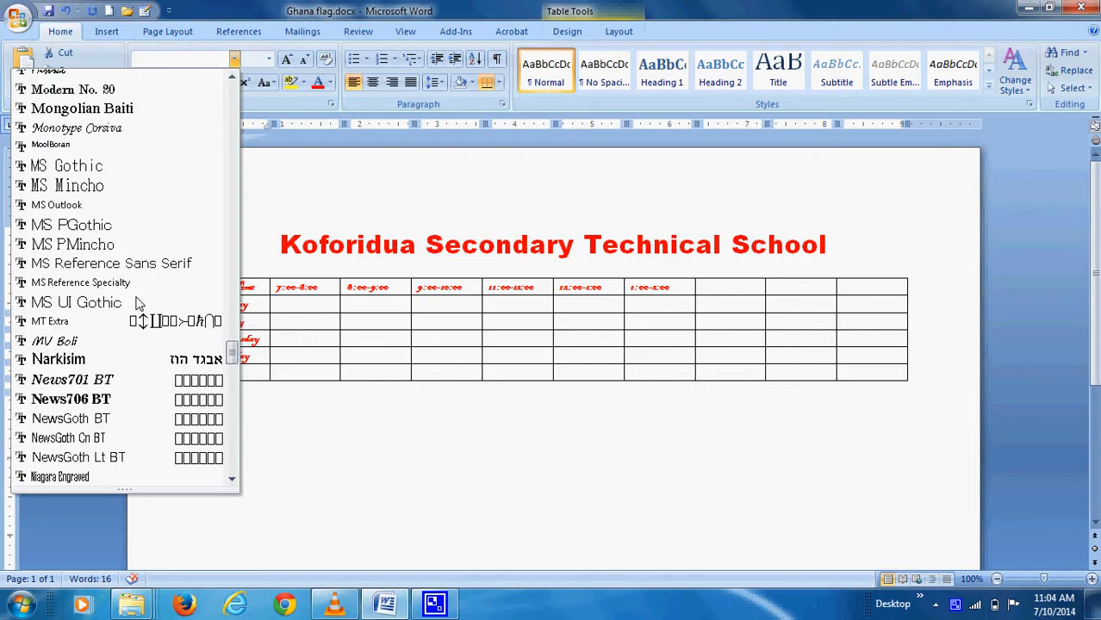
{"action": "scroll", "coordinate": [137, 303], "scroll_direction": "down", "scroll_amount": 12}
{"action": "scroll", "coordinate": [138, 303], "scroll_direction": "down", "scroll_amount": 5}
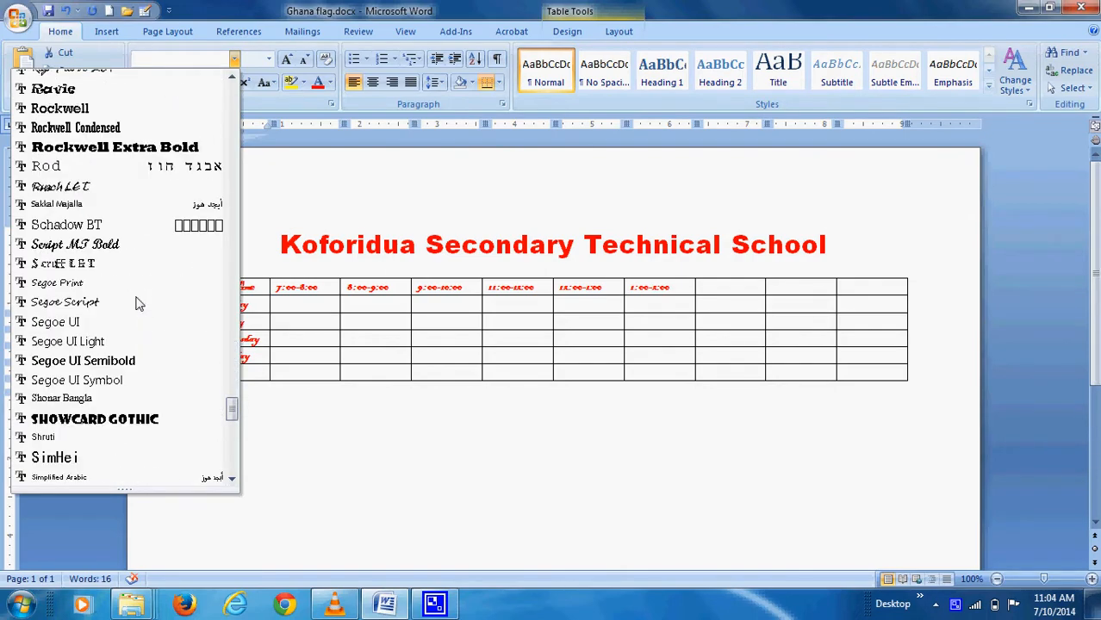
{"action": "scroll", "coordinate": [138, 303], "scroll_direction": "up", "scroll_amount": 4}
{"action": "scroll", "coordinate": [138, 303], "scroll_direction": "up", "scroll_amount": 2}
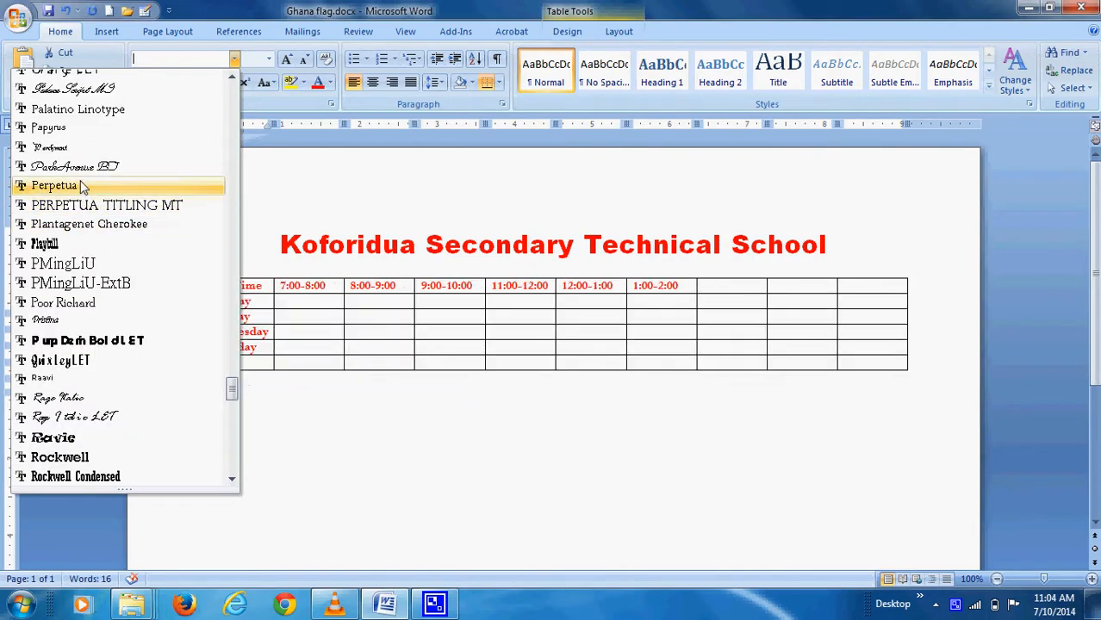
{"action": "scroll", "coordinate": [80, 180], "scroll_direction": "down", "scroll_amount": 8}
{"action": "scroll", "coordinate": [80, 223], "scroll_direction": "down", "scroll_amount": 10}
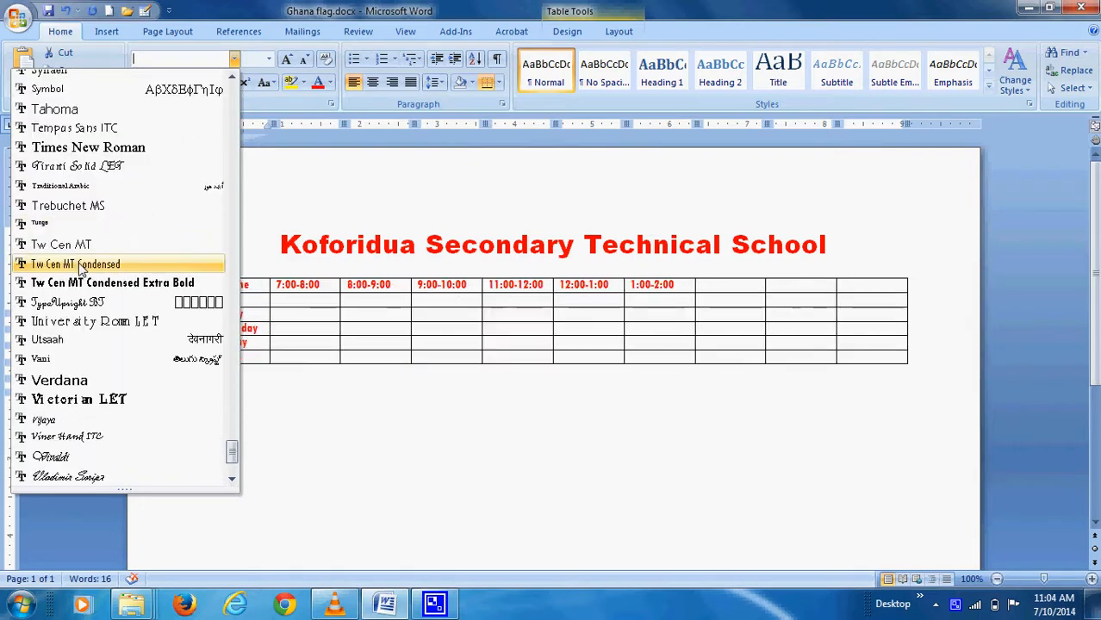
{"action": "left_click", "coordinate": [85, 150]}
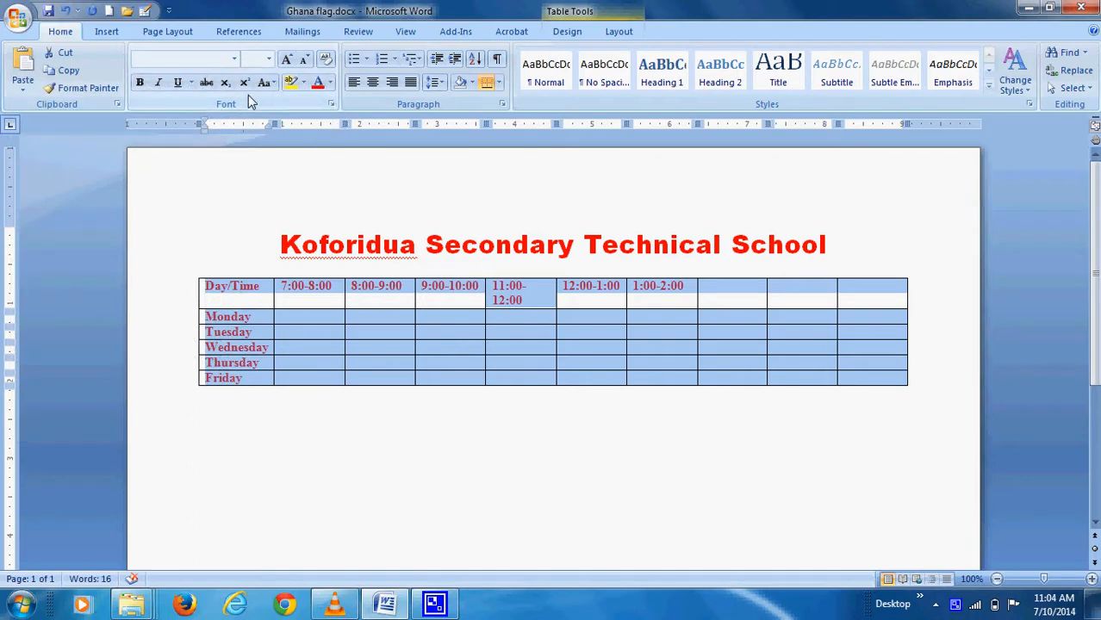
Turn off bold and set the table text colour to Automatic black
{"action": "left_click", "coordinate": [142, 83]}
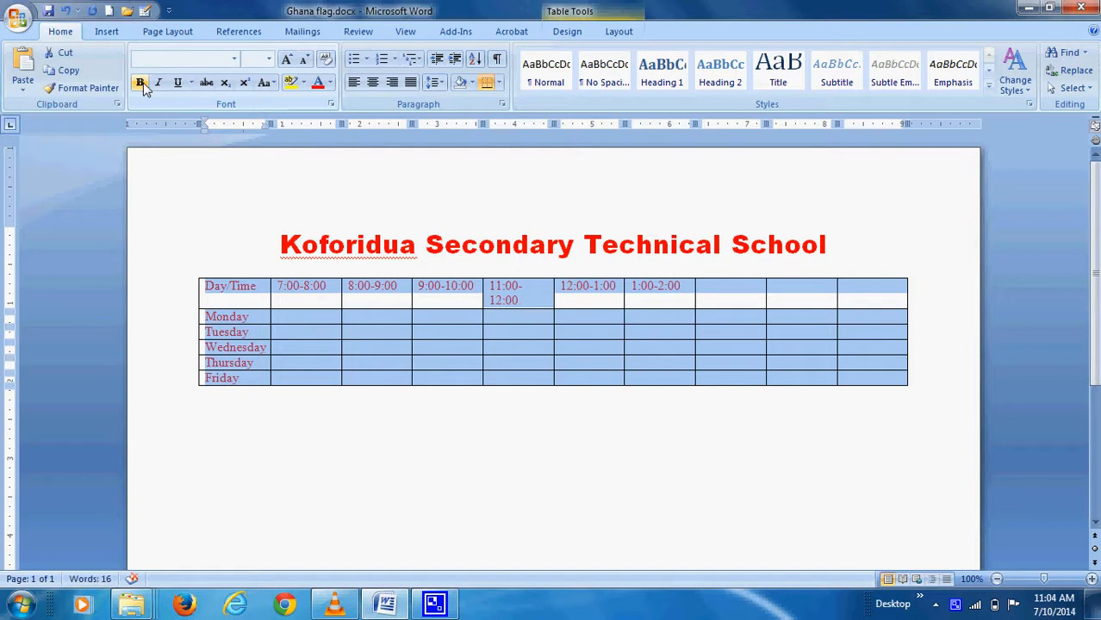
{"action": "left_click", "coordinate": [141, 83]}
{"action": "left_click", "coordinate": [141, 84]}
{"action": "left_click", "coordinate": [330, 83]}
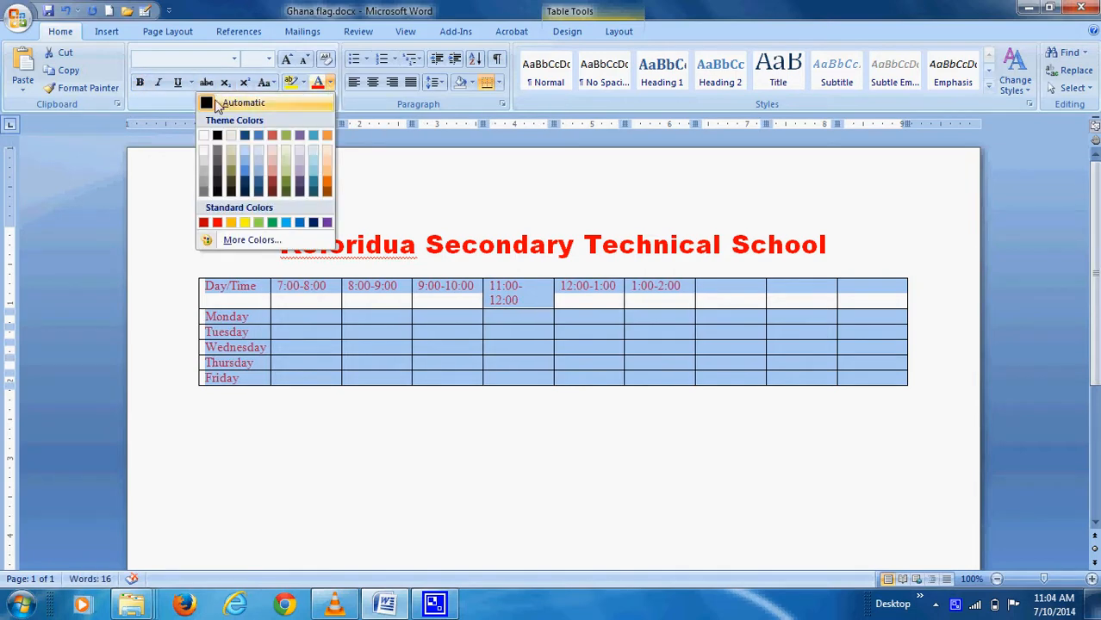
{"action": "left_click", "coordinate": [217, 104]}
{"action": "left_click", "coordinate": [433, 336]}
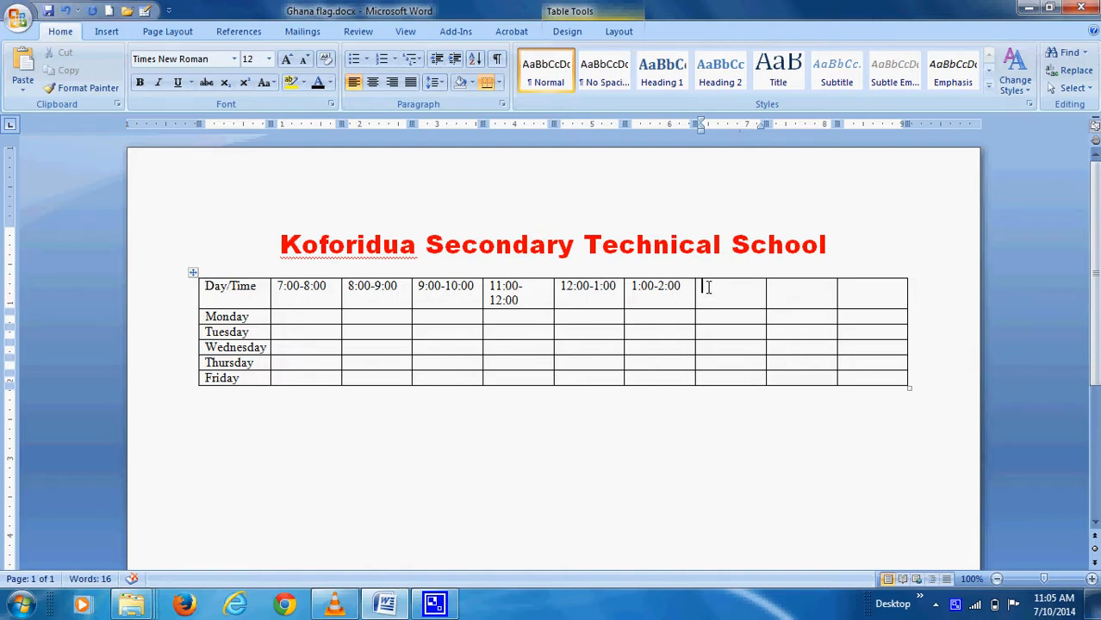
Delete the three empty right columns and drag the table larger across the page
{"action": "left_click_drag", "start_coordinate": [707, 287], "coordinate": [865, 370]}
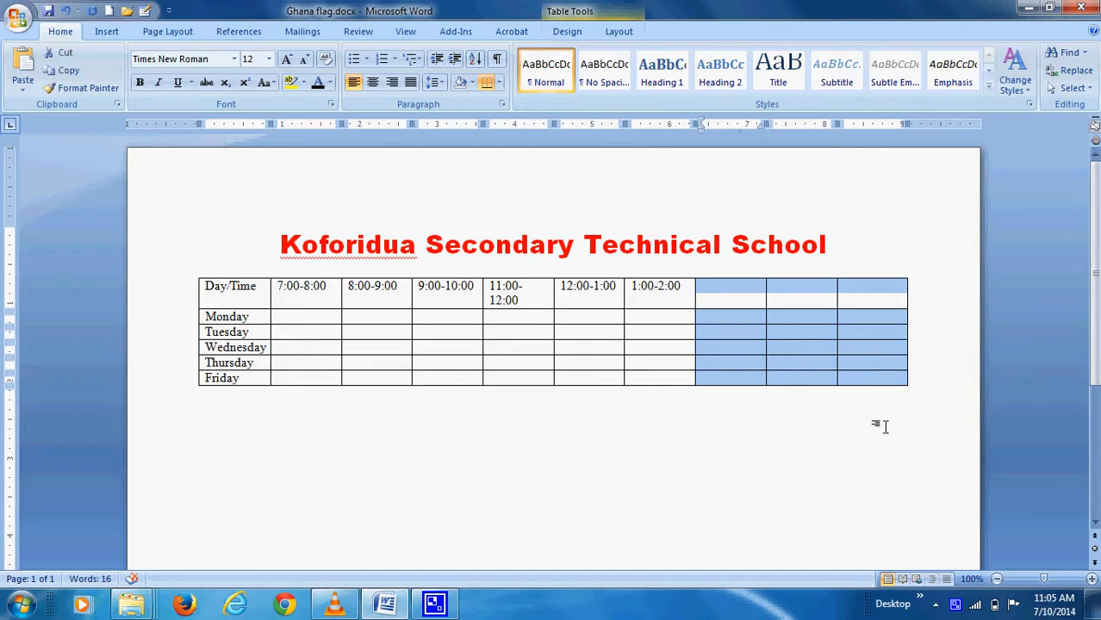
{"action": "key", "text": "BackSpace"}
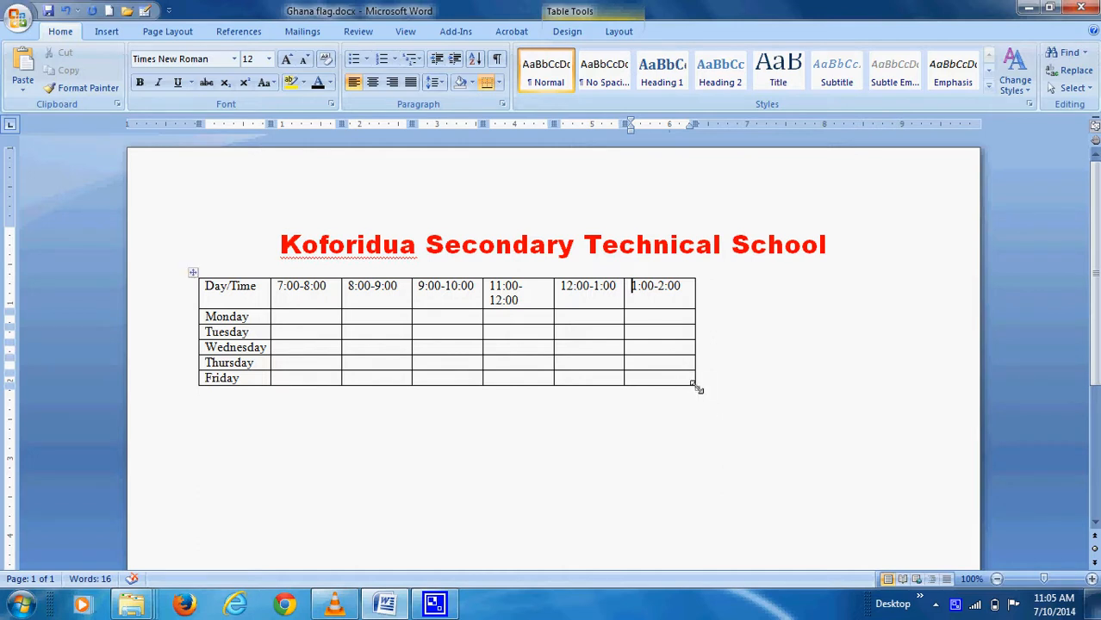
{"action": "left_click_drag", "start_coordinate": [698, 388], "coordinate": [897, 504]}
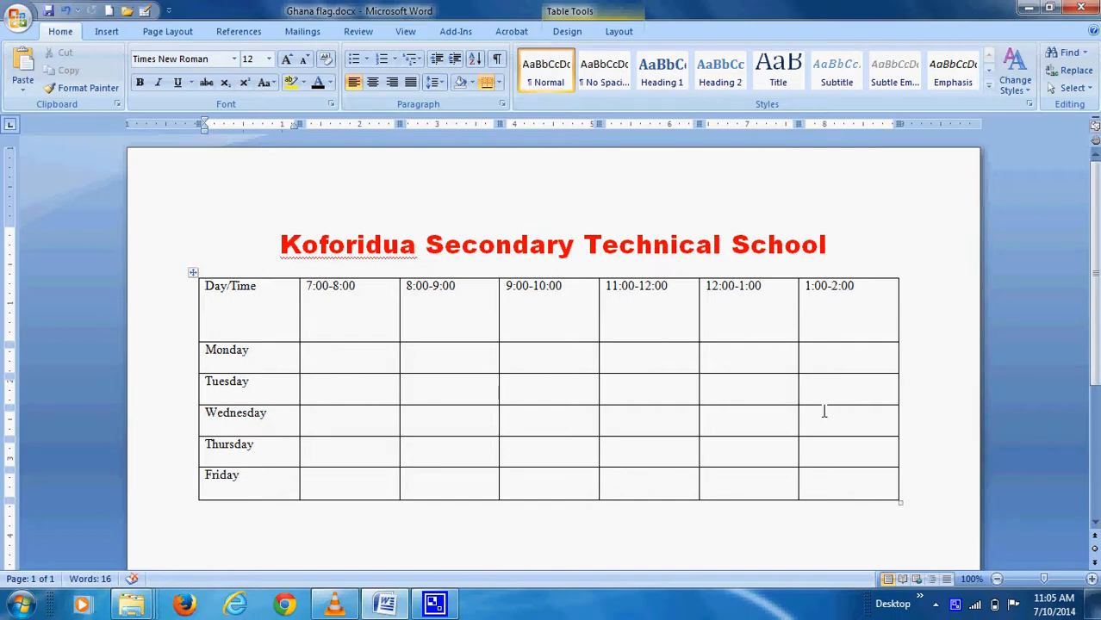
{"action": "scroll", "coordinate": [786, 422], "scroll_direction": "down", "scroll_amount": 1}
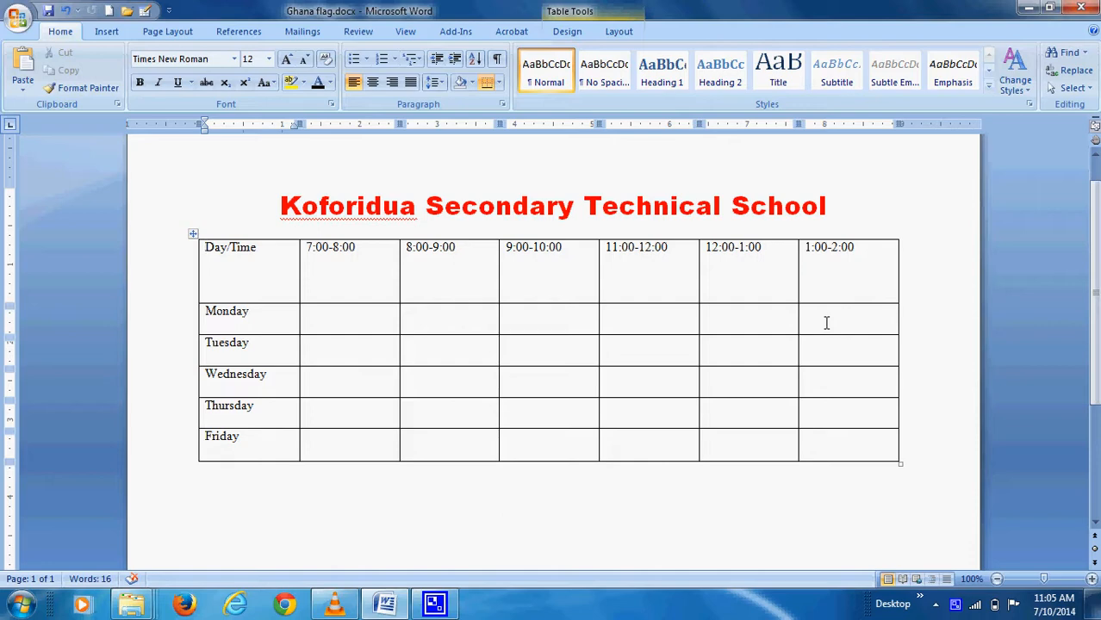
Enter English and Science in Monday's 7:00-8:00 and 8:00-9:00 cells
{"action": "left_click", "coordinate": [340, 318]}
{"action": "type", "text": "English"}
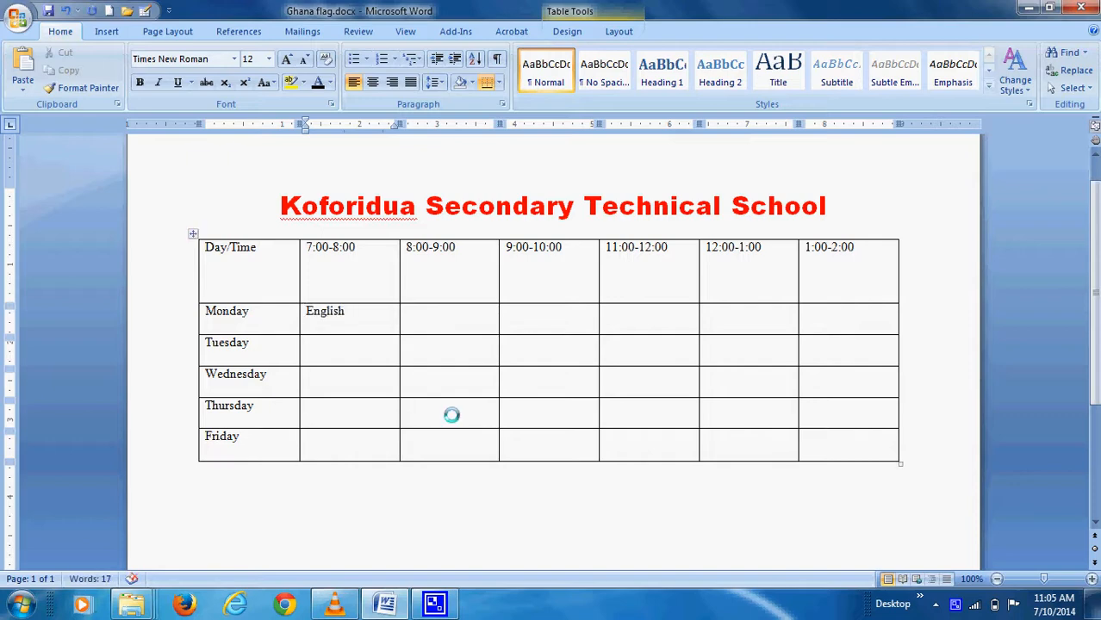
{"action": "key", "text": "Tab"}
{"action": "type", "text": "Science"}
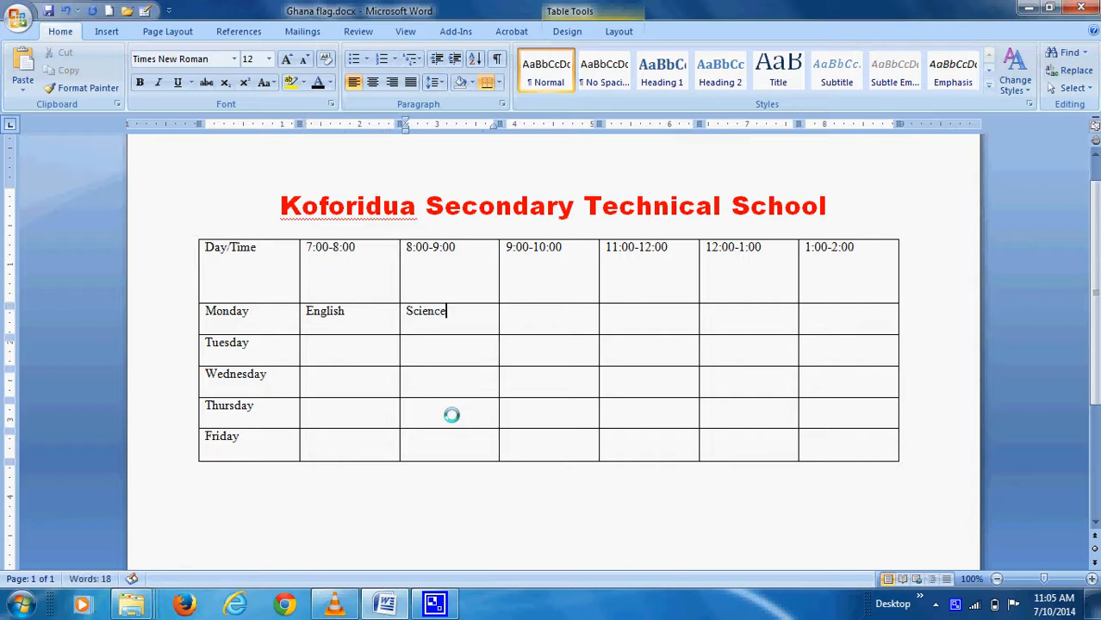
{"action": "key", "text": "Down"}
{"action": "key", "text": "Left"}
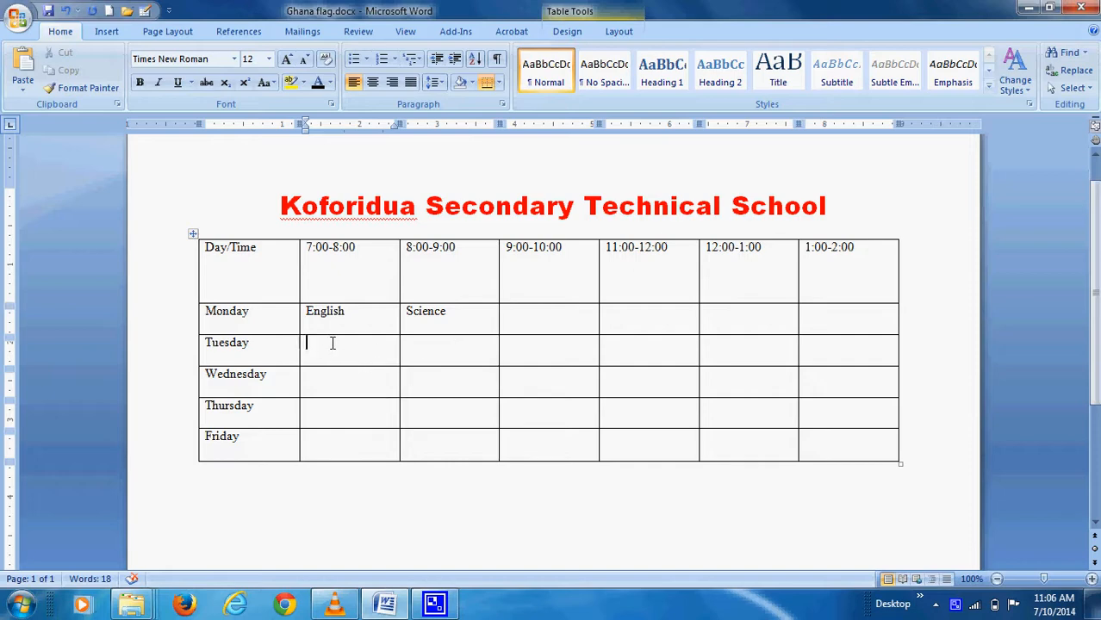
Select Tuesday's 7:00-8:00 and 8:00-9:00 cells and merge them
{"action": "left_click", "coordinate": [450, 349]}
{"action": "left_click", "coordinate": [354, 348]}
{"action": "left_click", "coordinate": [451, 348]}
{"action": "left_click_drag", "start_coordinate": [362, 349], "coordinate": [447, 349]}
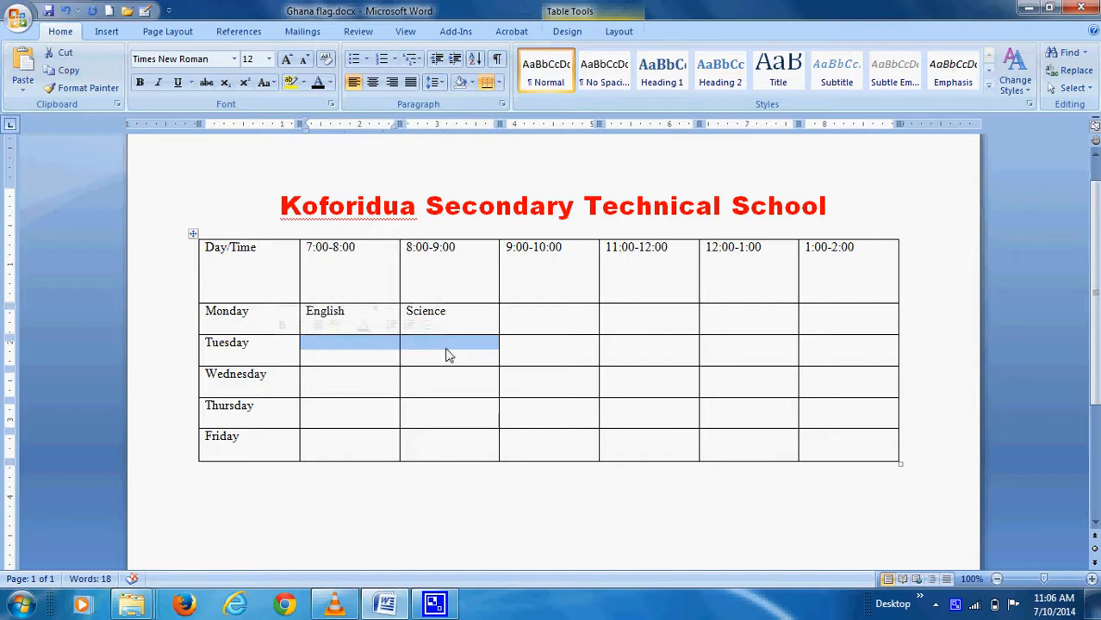
{"action": "right_click", "coordinate": [448, 349]}
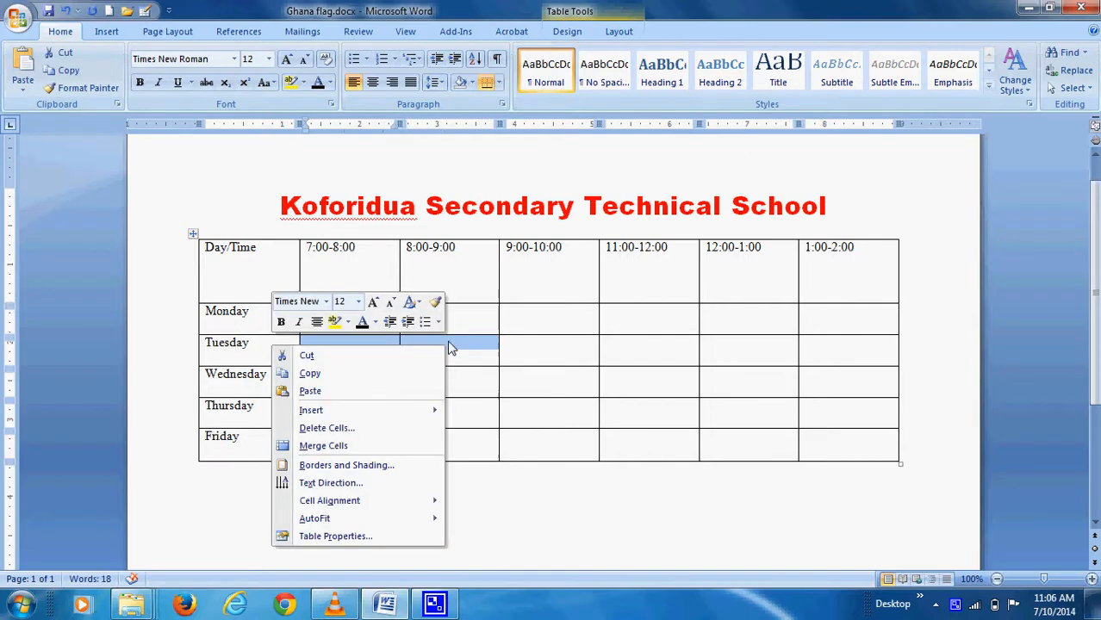
{"action": "left_click", "coordinate": [339, 450]}
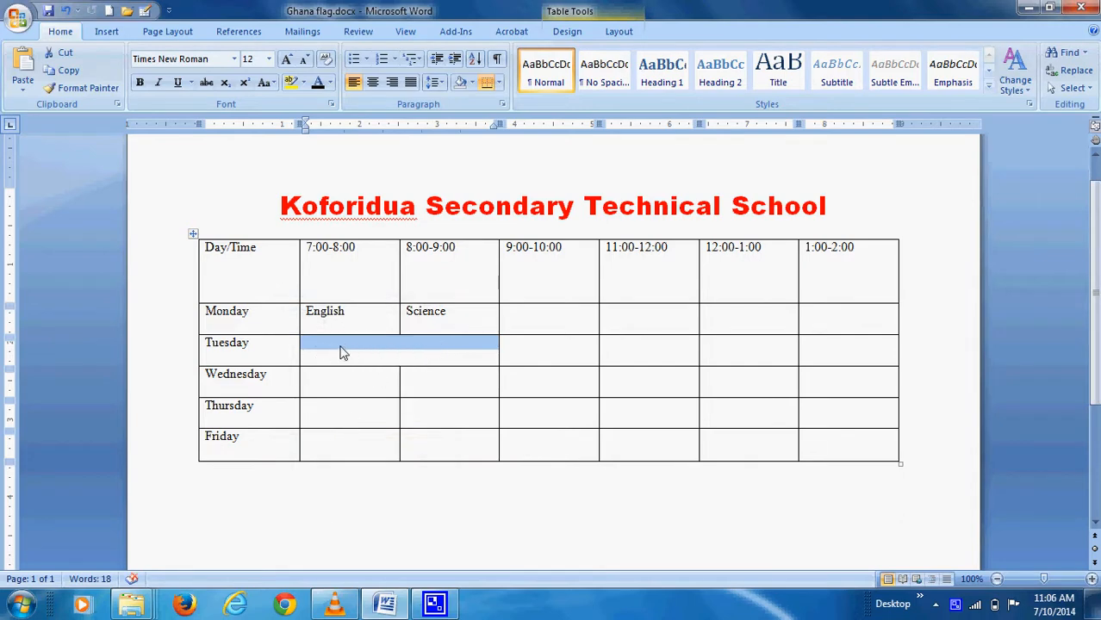
Split the merged Tuesday cell back into two columns
{"action": "right_click", "coordinate": [438, 350]}
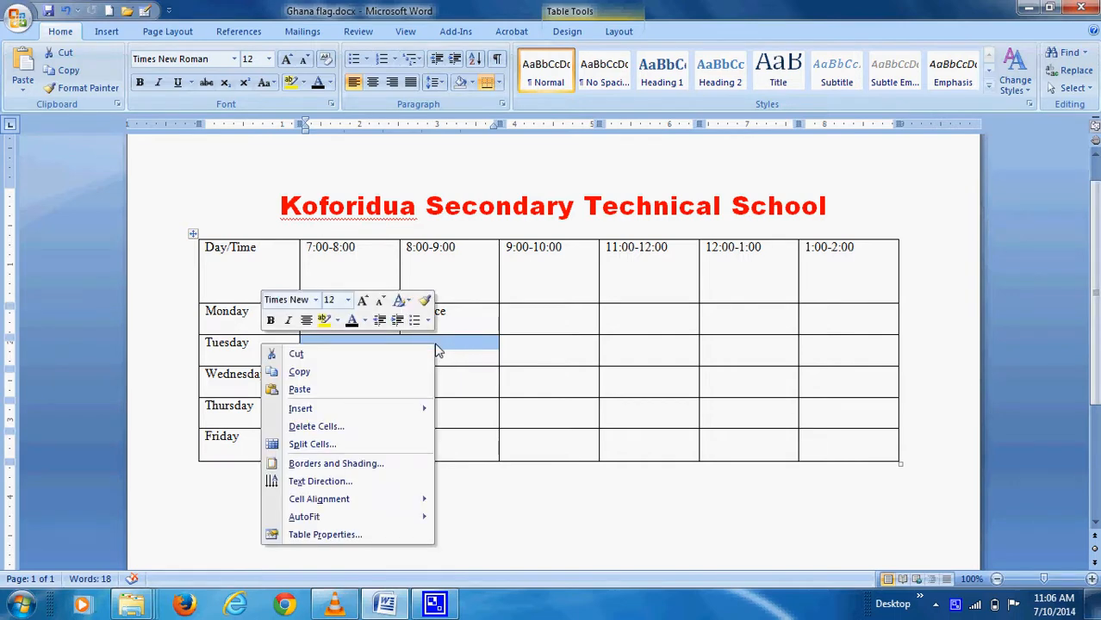
{"action": "left_click", "coordinate": [310, 444]}
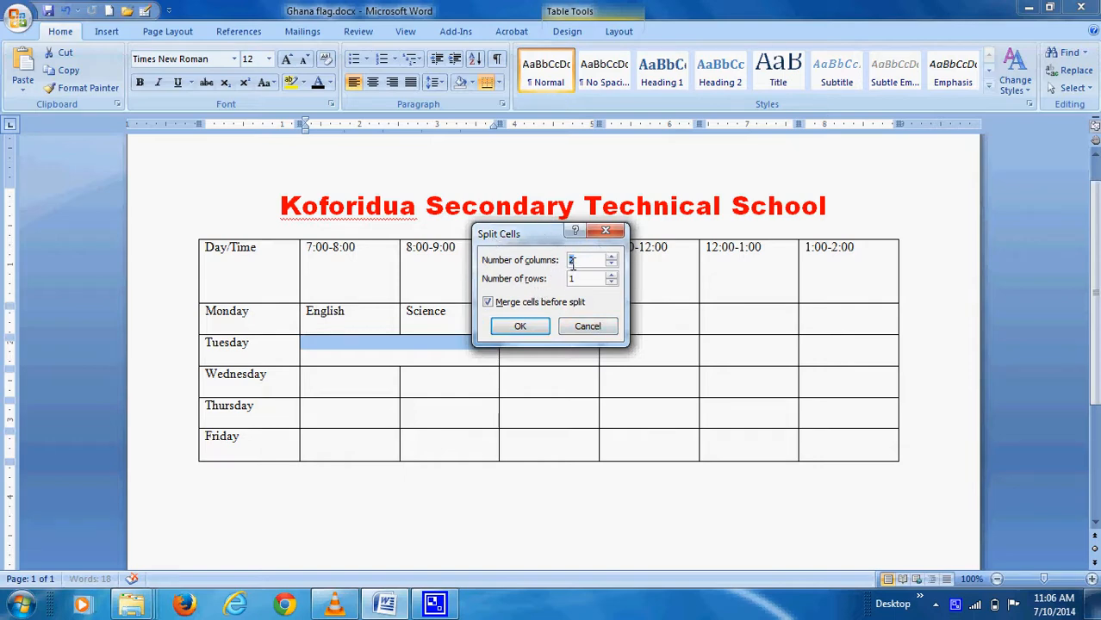
{"action": "left_click", "coordinate": [521, 331]}
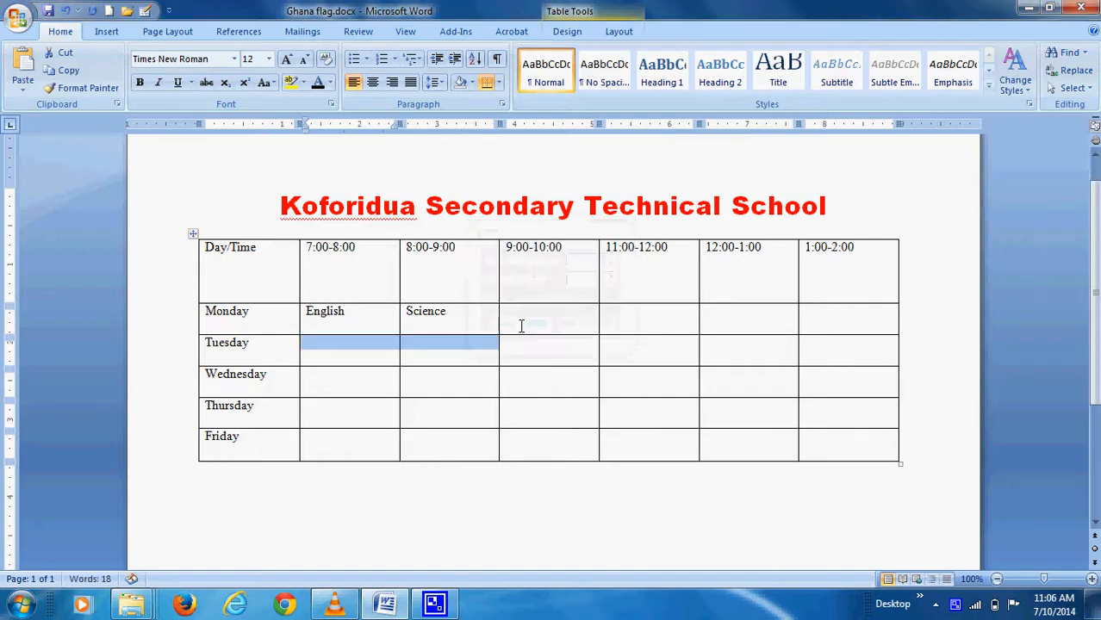
{"action": "left_click", "coordinate": [457, 363]}
Merge the two Tuesday cells again and type Mathematics in them
{"action": "left_click_drag", "start_coordinate": [377, 353], "coordinate": [436, 350]}
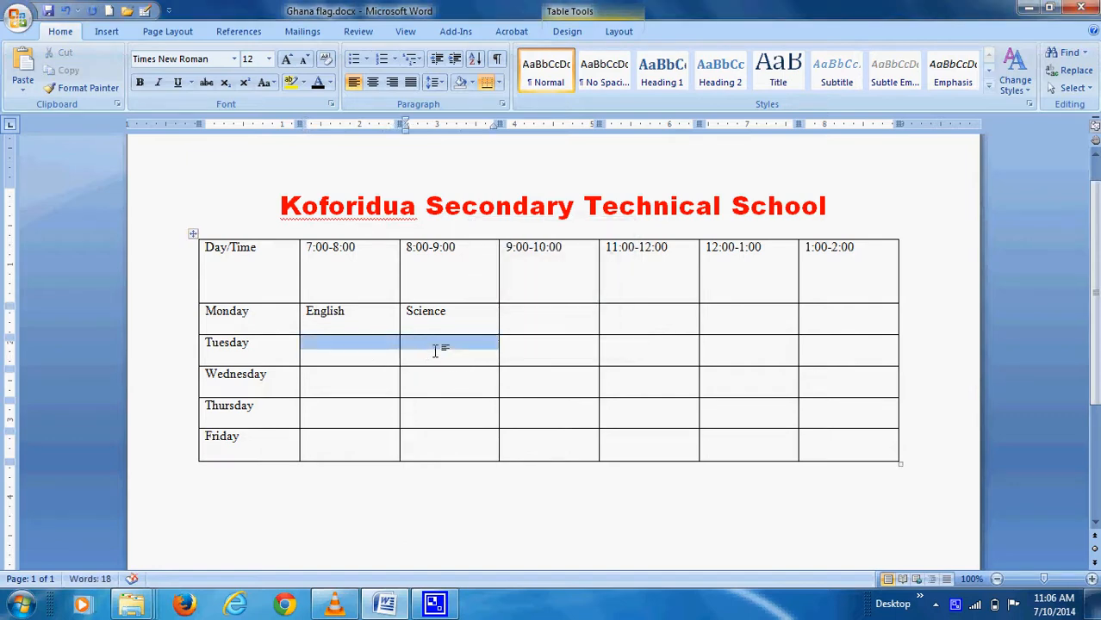
{"action": "right_click", "coordinate": [423, 355]}
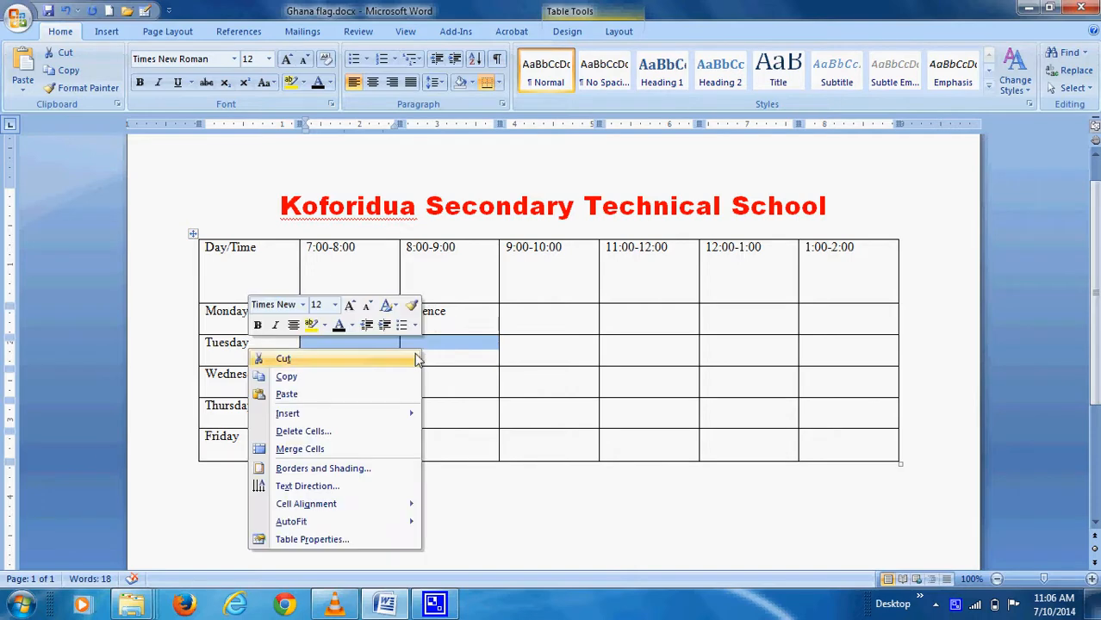
{"action": "left_click", "coordinate": [314, 450]}
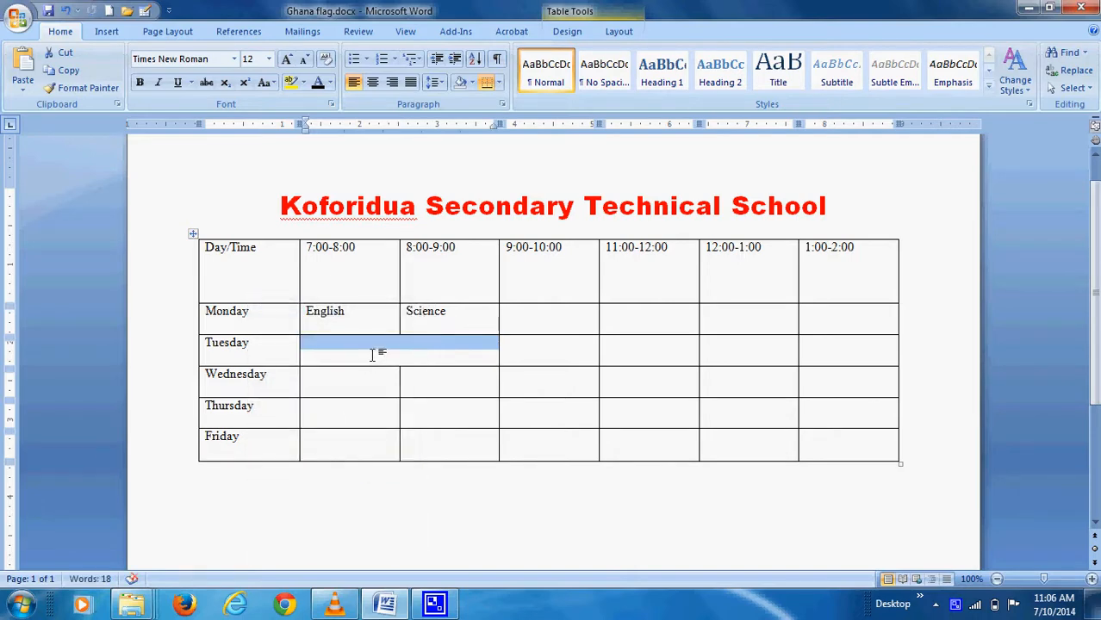
{"action": "left_click", "coordinate": [374, 355]}
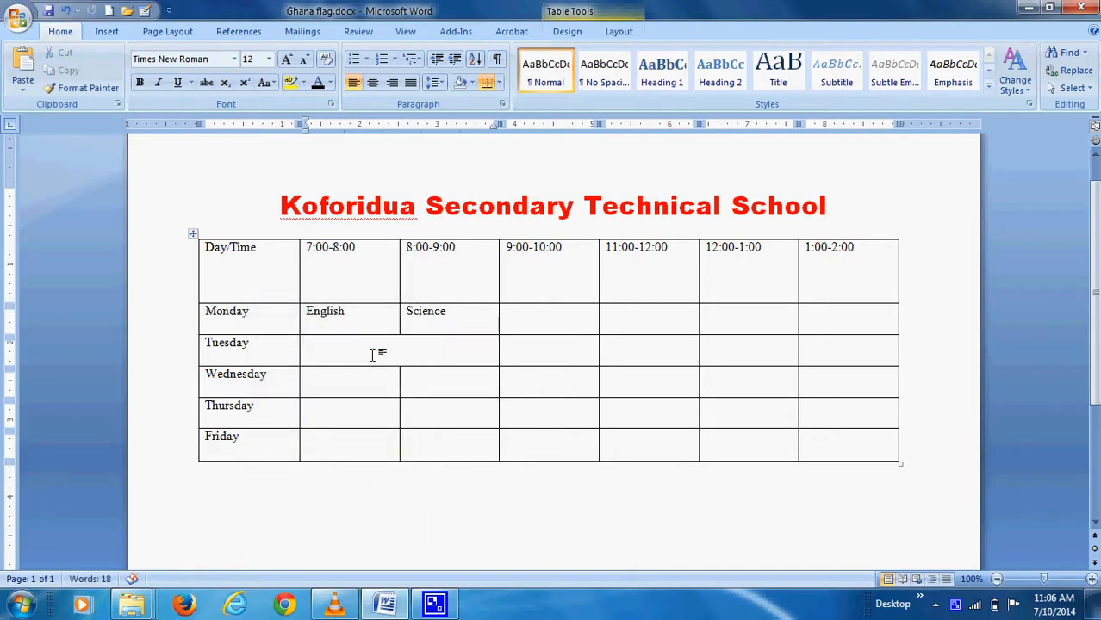
{"action": "type", "text": "Math"}
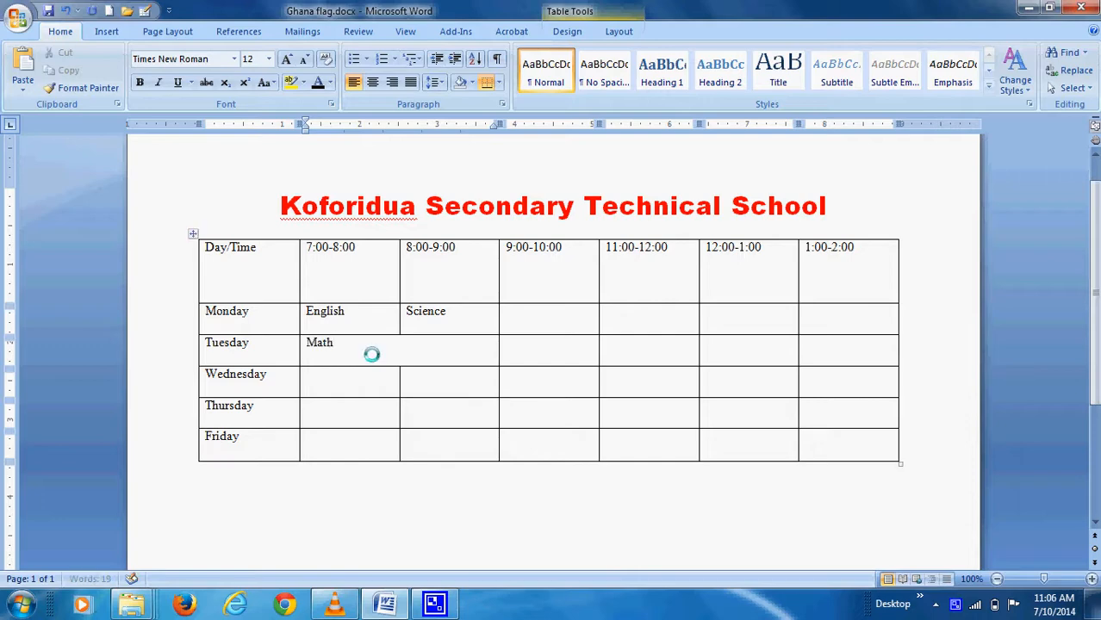
{"action": "type", "text": "ematics"}
{"action": "left_click", "coordinate": [440, 319]}
{"action": "left_click", "coordinate": [358, 413]}
{"action": "left_click", "coordinate": [431, 419]}
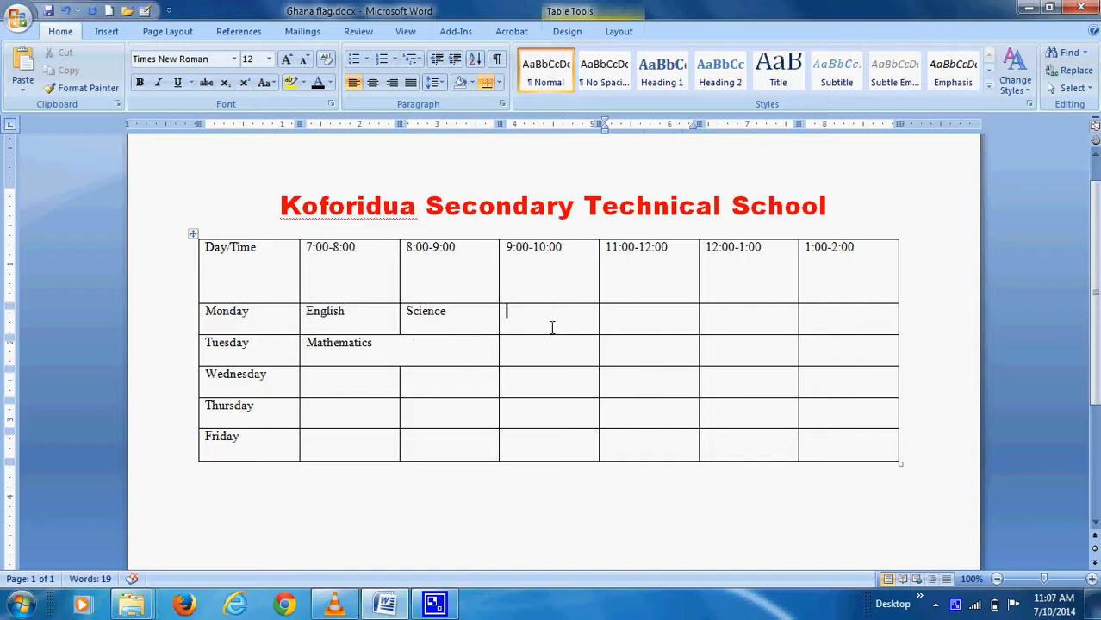
Merge the Monday–Friday 9:00-10:00 cells into one and type First Break
{"action": "left_click_drag", "start_coordinate": [552, 328], "coordinate": [553, 436]}
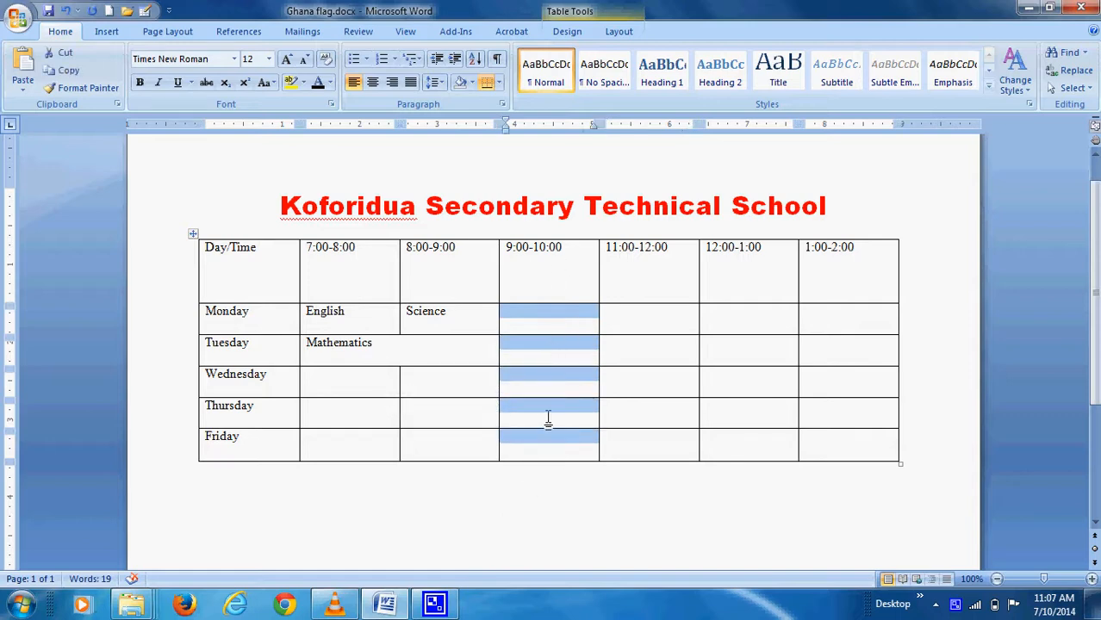
{"action": "left_click_drag", "start_coordinate": [536, 317], "coordinate": [533, 448]}
{"action": "left_click_drag", "start_coordinate": [543, 316], "coordinate": [541, 434]}
{"action": "right_click", "coordinate": [541, 440]}
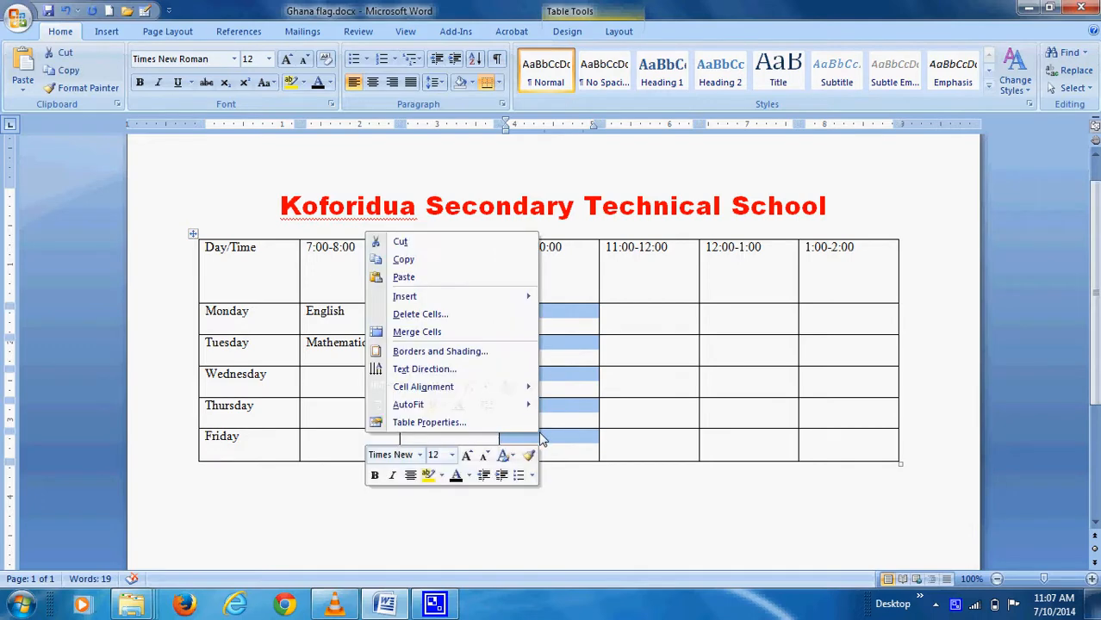
{"action": "left_click", "coordinate": [419, 333]}
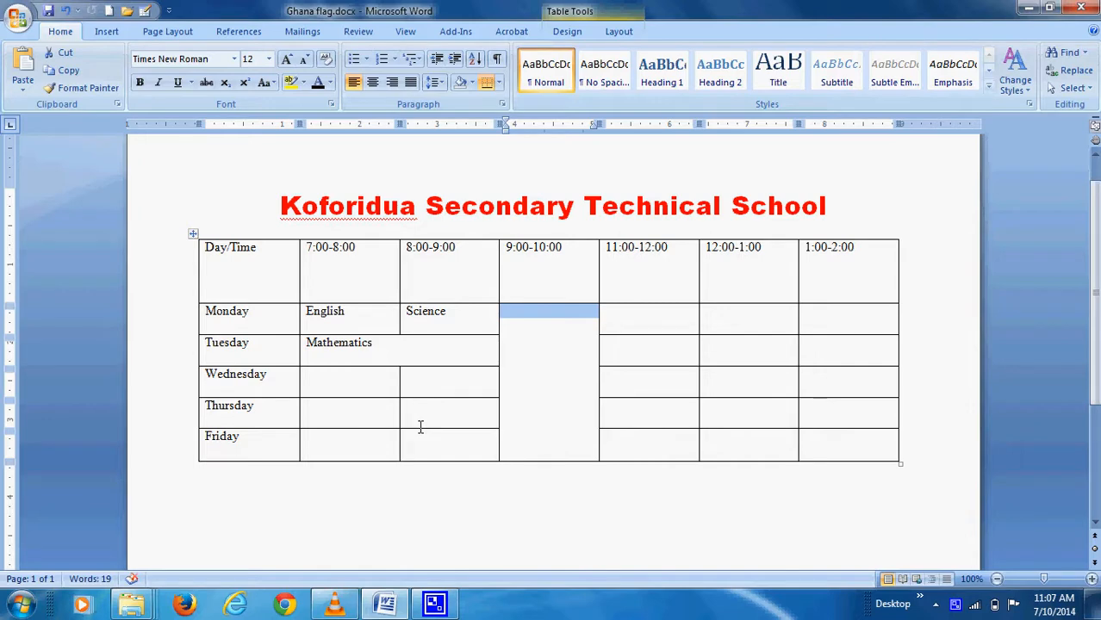
{"action": "type", "text": "F"}
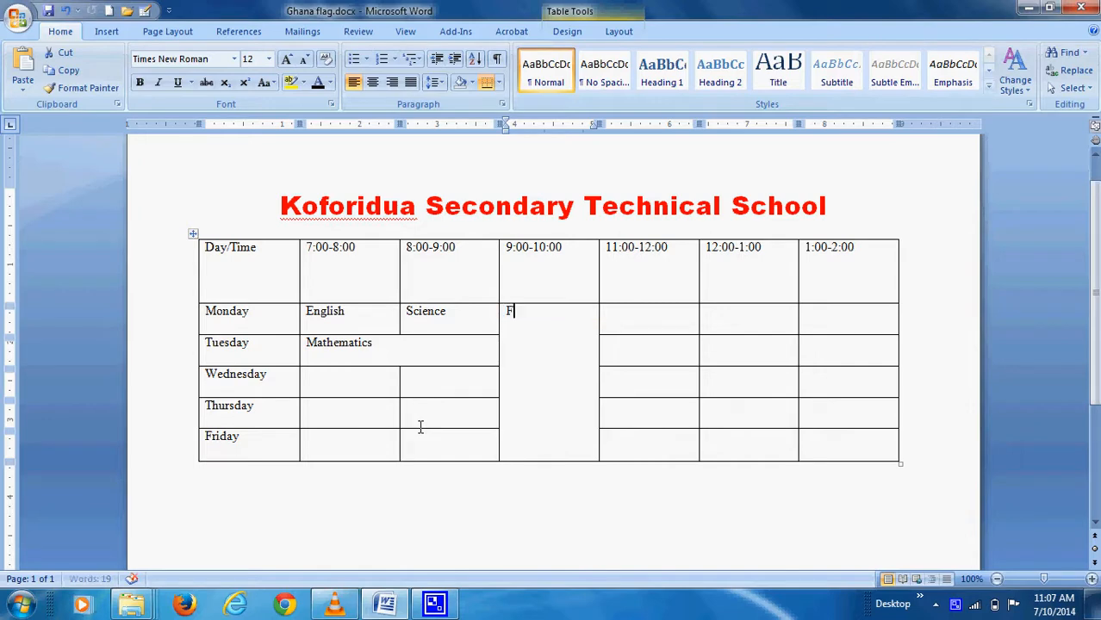
{"action": "type", "text": "irst Break"}
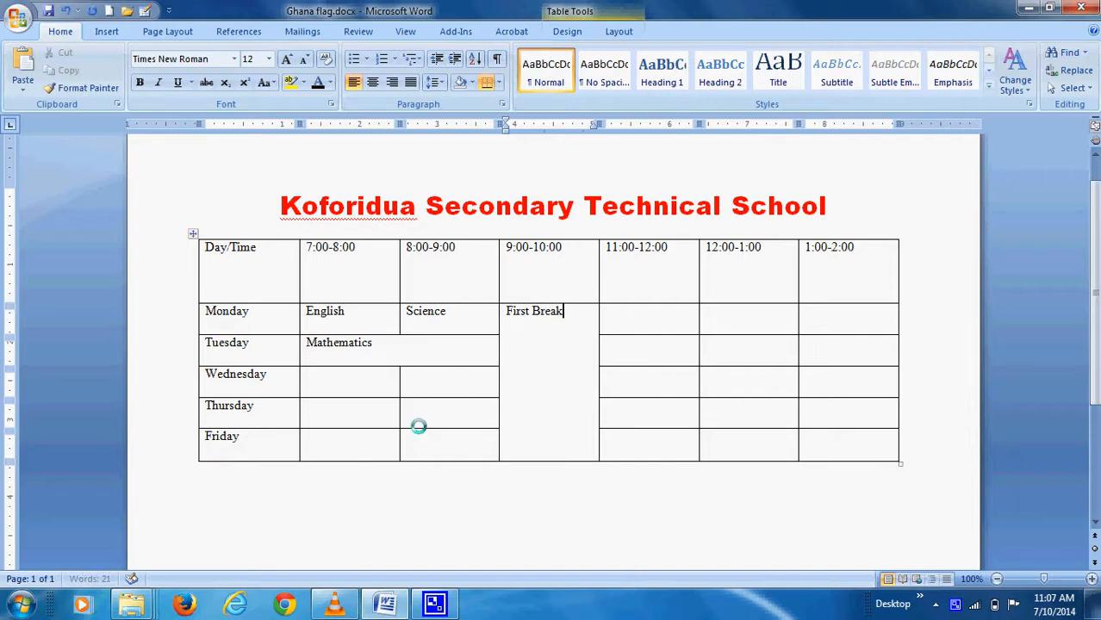
Set the First Break cell's text direction to bottom-to-top from the right-click Text Direction dialog
{"action": "right_click", "coordinate": [535, 316]}
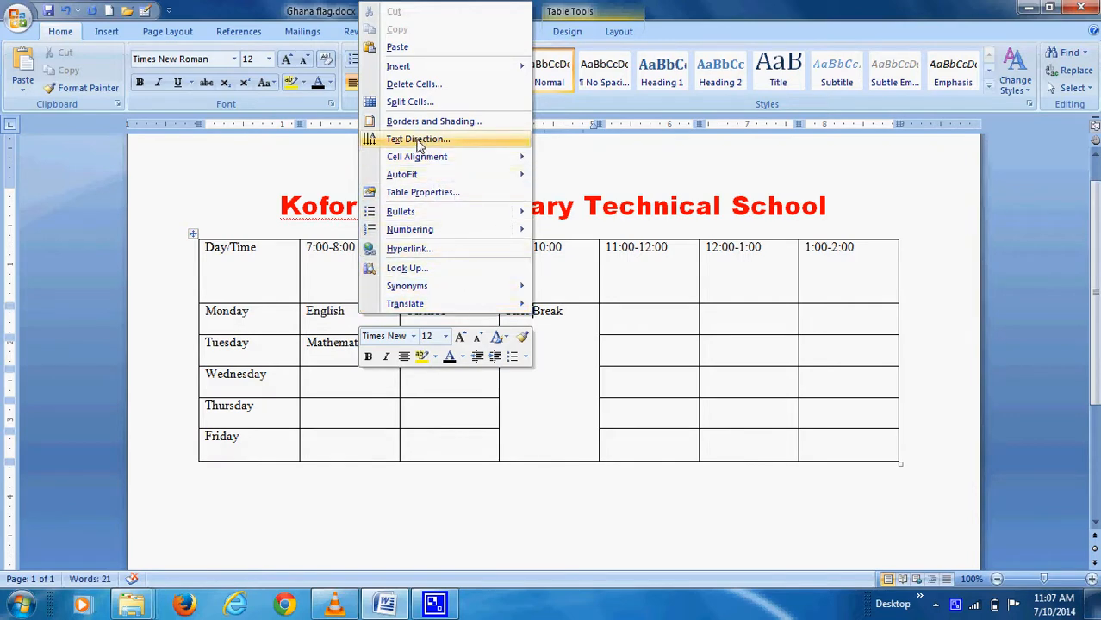
{"action": "left_click", "coordinate": [420, 142]}
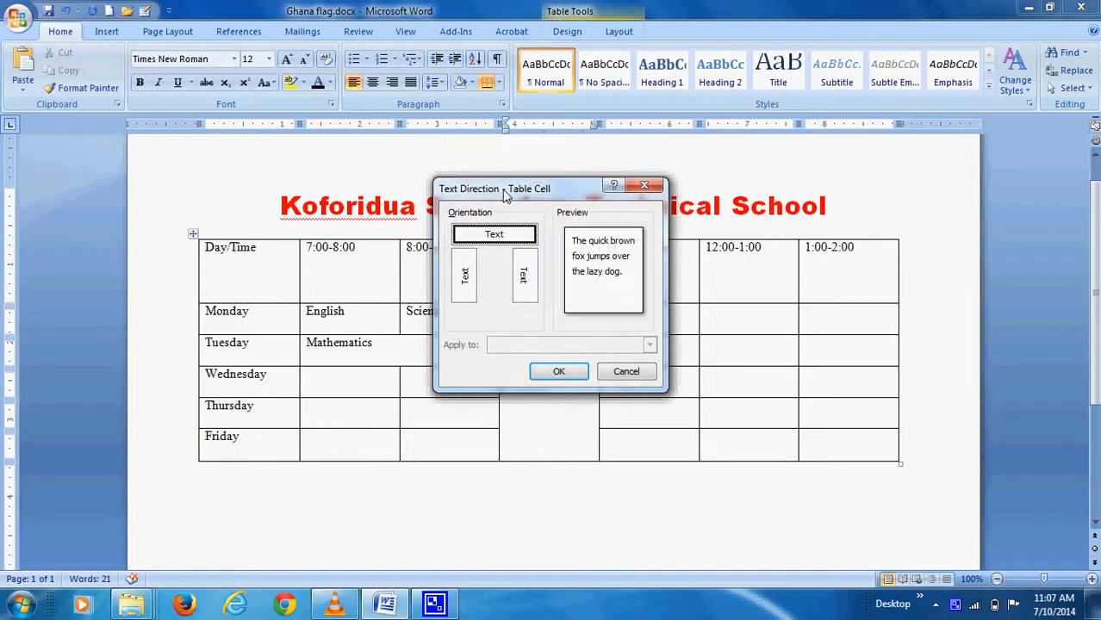
{"action": "left_click_drag", "start_coordinate": [506, 195], "coordinate": [690, 225]}
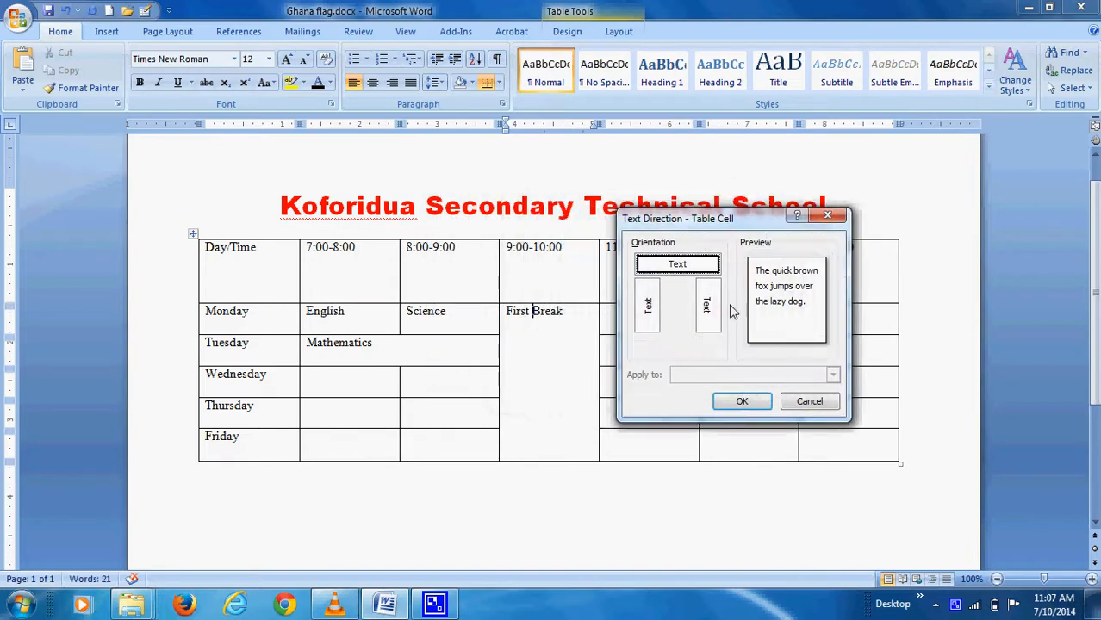
{"action": "left_click", "coordinate": [648, 321]}
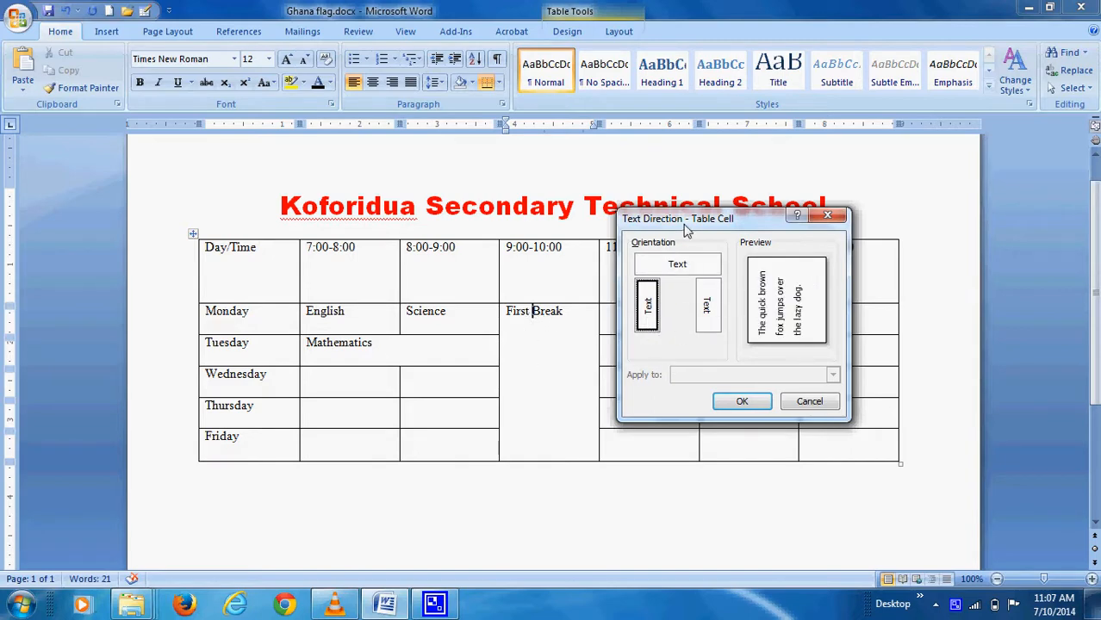
{"action": "left_click", "coordinate": [708, 310]}
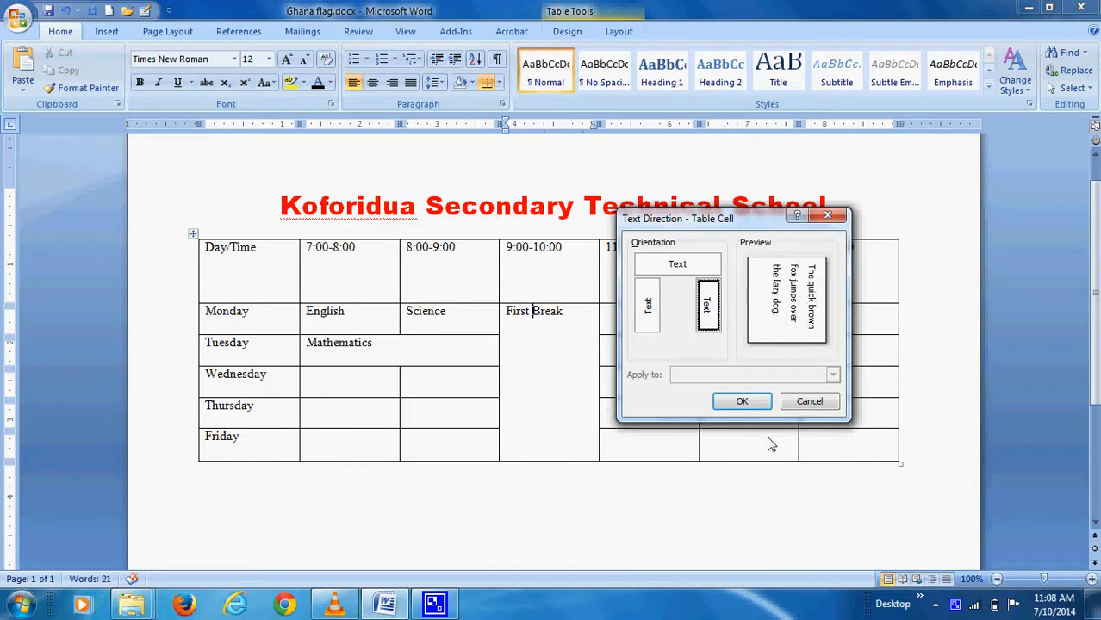
{"action": "left_click", "coordinate": [744, 405]}
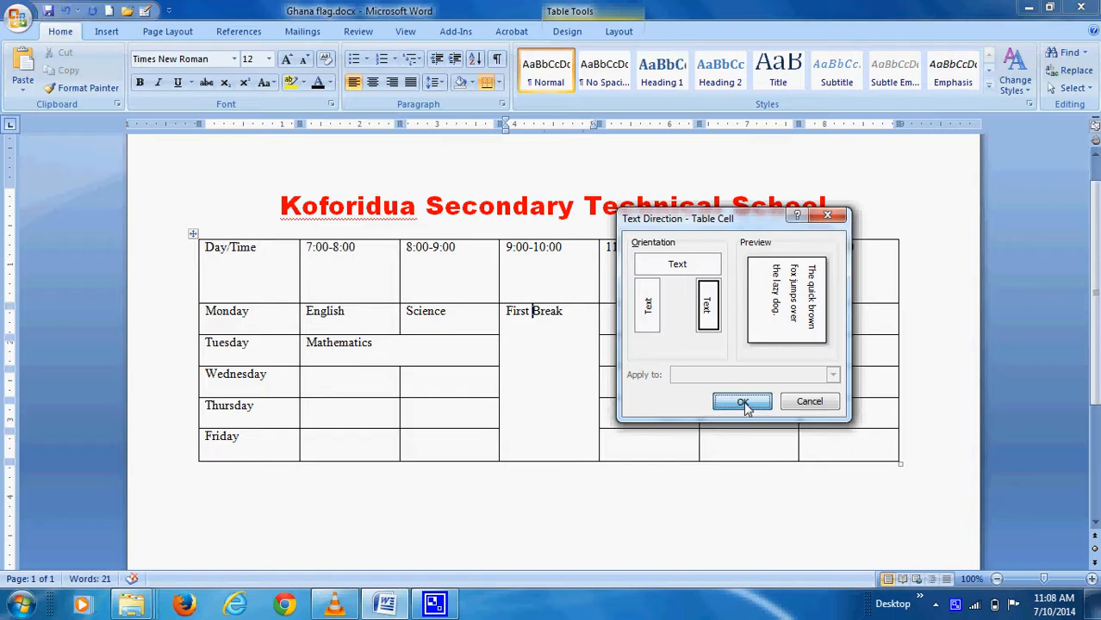
{"action": "left_click", "coordinate": [654, 324]}
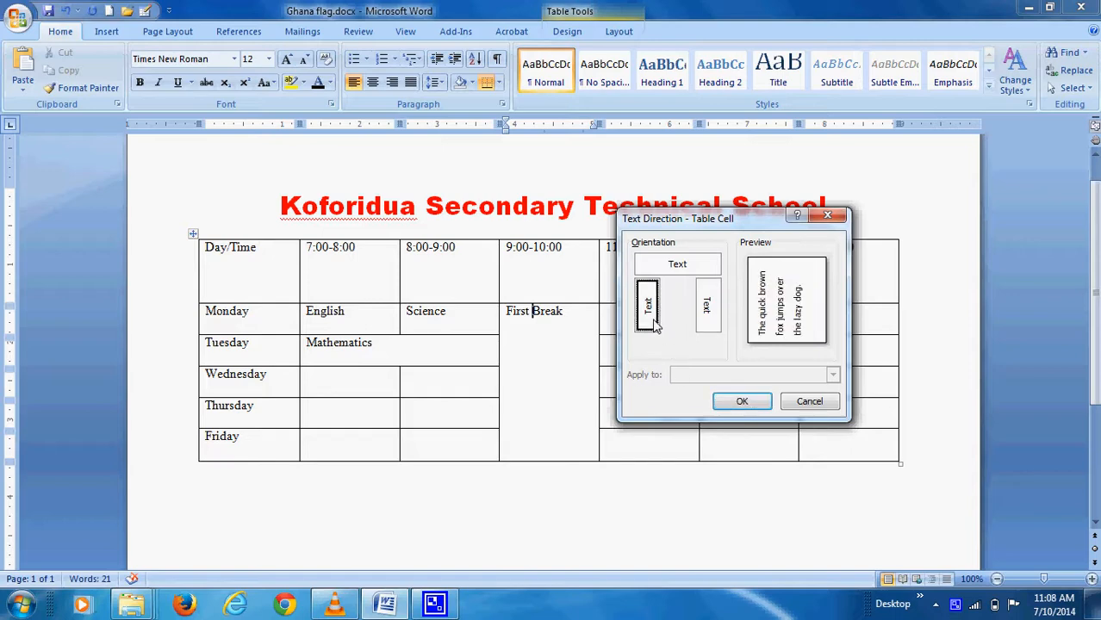
{"action": "left_click", "coordinate": [743, 407]}
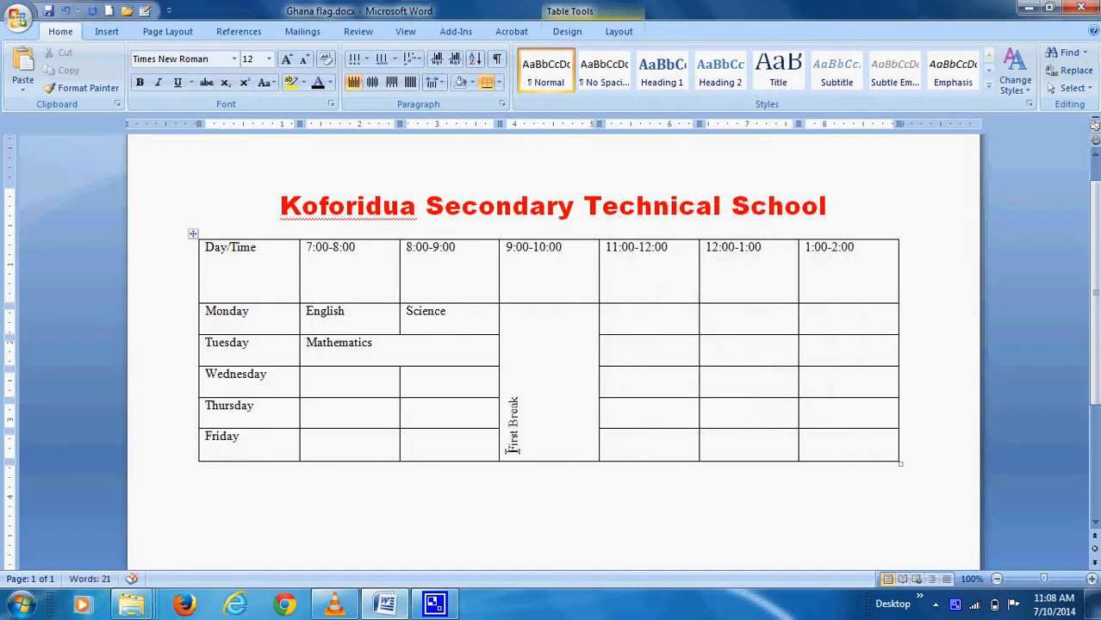
Select the First Break text and set its font size to 28
{"action": "left_click_drag", "start_coordinate": [514, 452], "coordinate": [517, 399]}
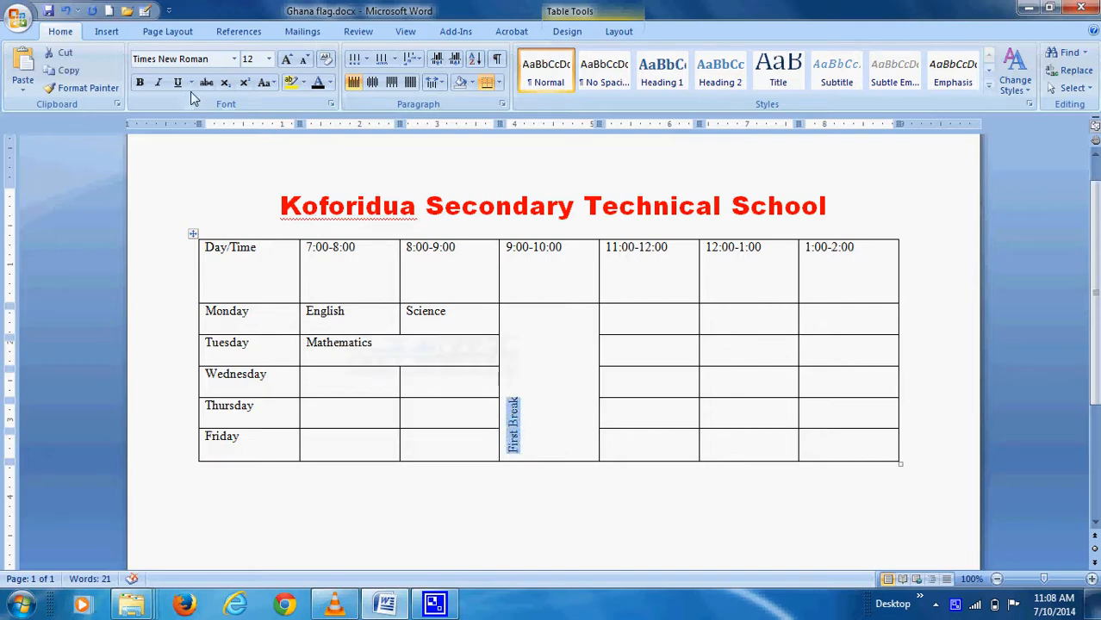
{"action": "left_click", "coordinate": [269, 59]}
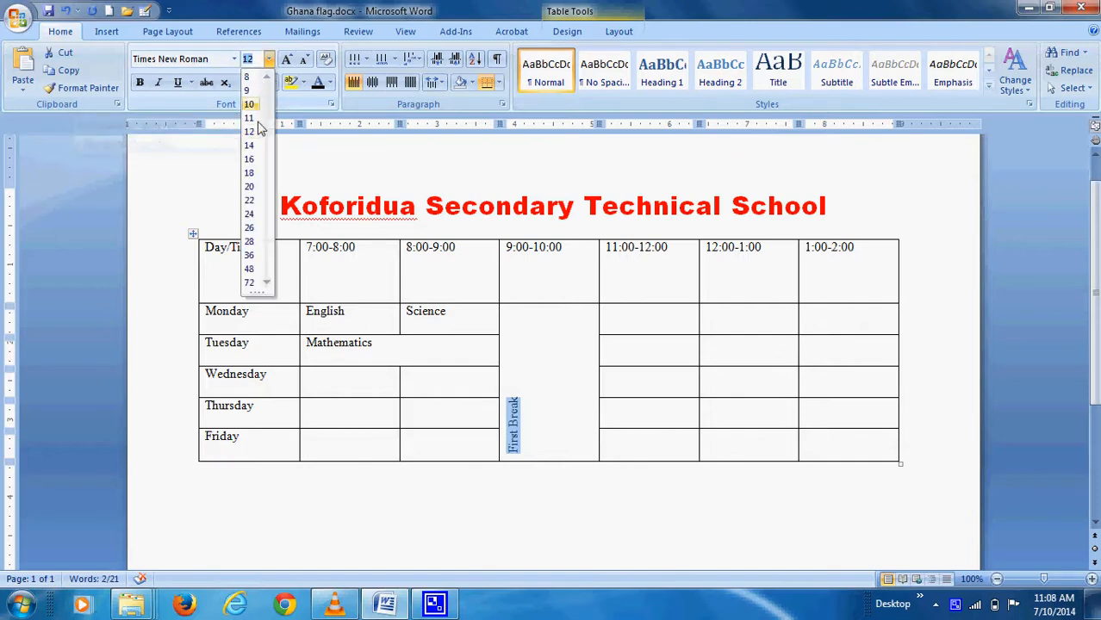
{"action": "left_click", "coordinate": [250, 242]}
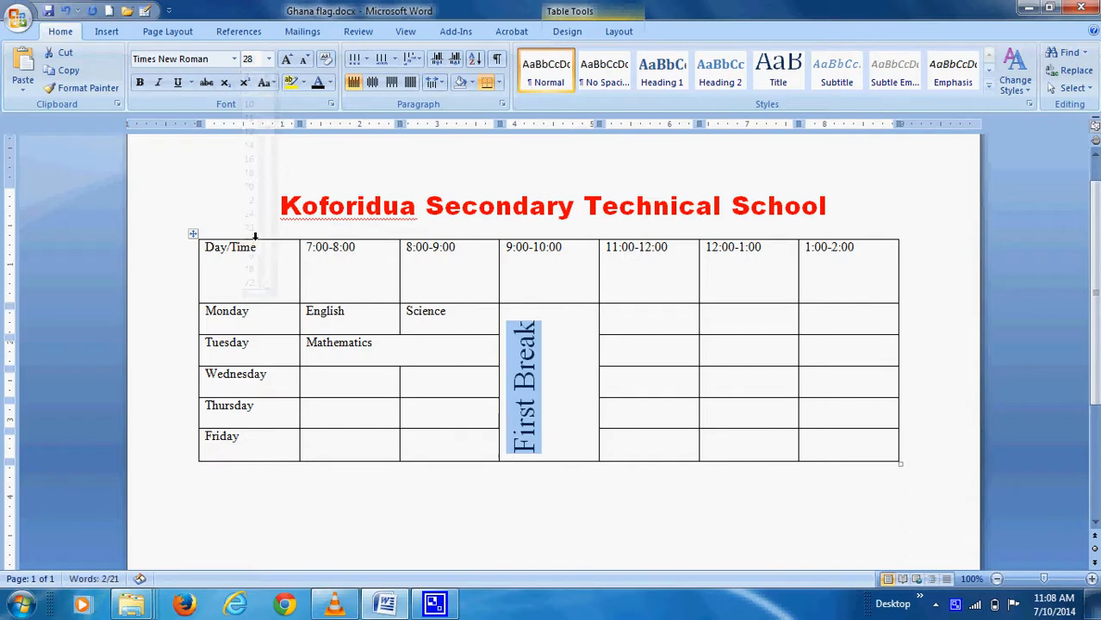
Move through several timetable cells, ending in the empty Monday 11:00-12:00 cell
{"action": "left_click", "coordinate": [558, 388]}
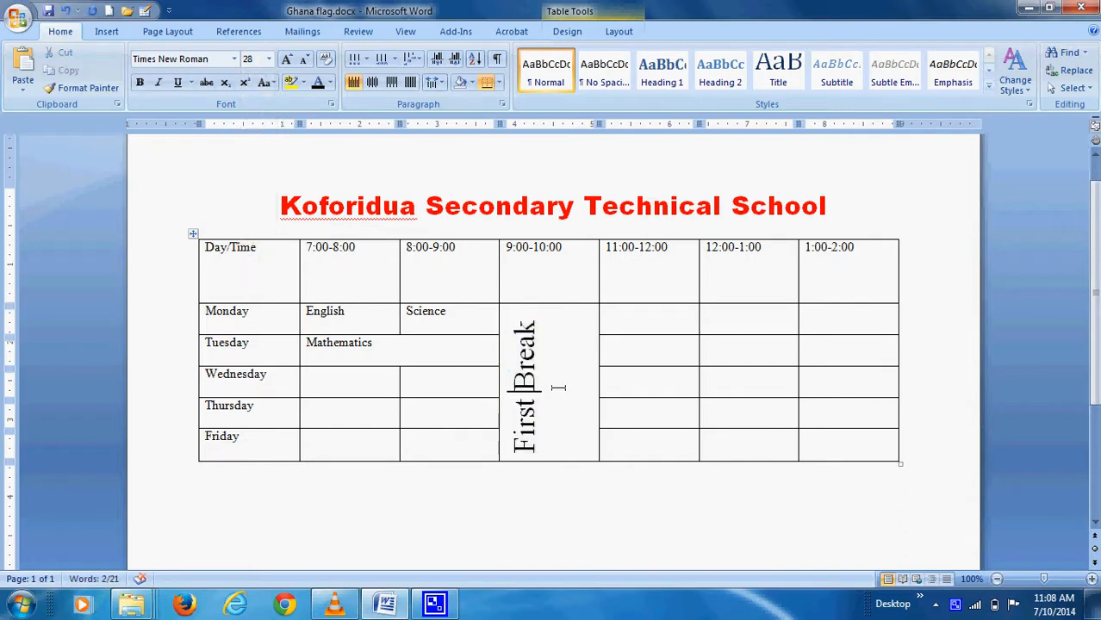
{"action": "left_click", "coordinate": [334, 376]}
{"action": "left_click", "coordinate": [353, 316]}
{"action": "left_click", "coordinate": [439, 423]}
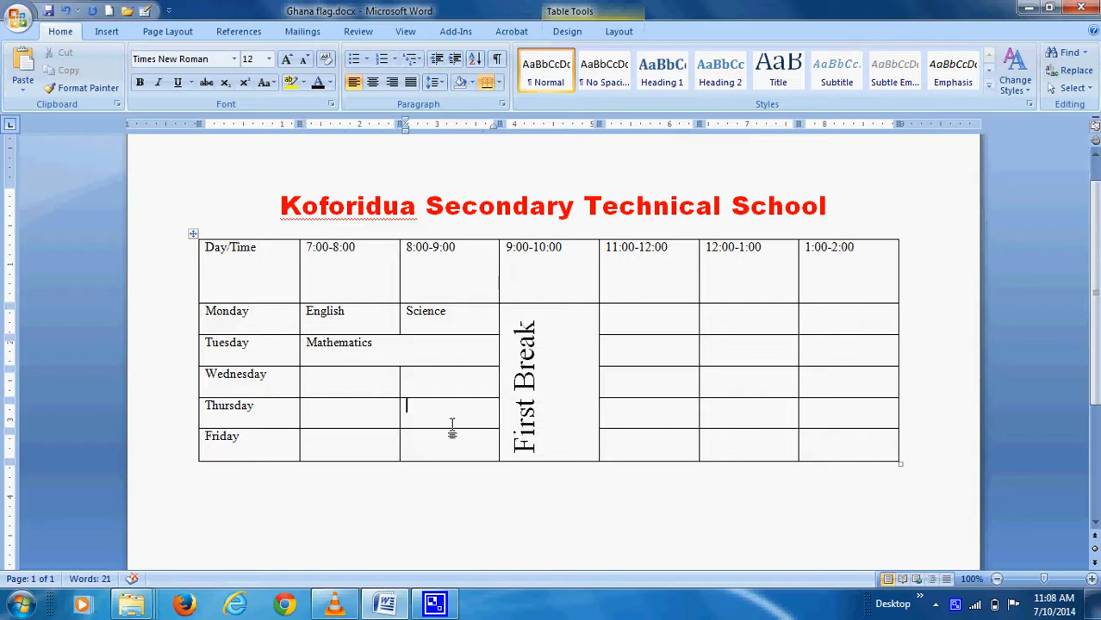
{"action": "left_click", "coordinate": [605, 315]}
Drag column borders to narrow the First Break column and widen the 12:00-1:00 column
{"action": "left_click_drag", "start_coordinate": [598, 273], "coordinate": [565, 274]}
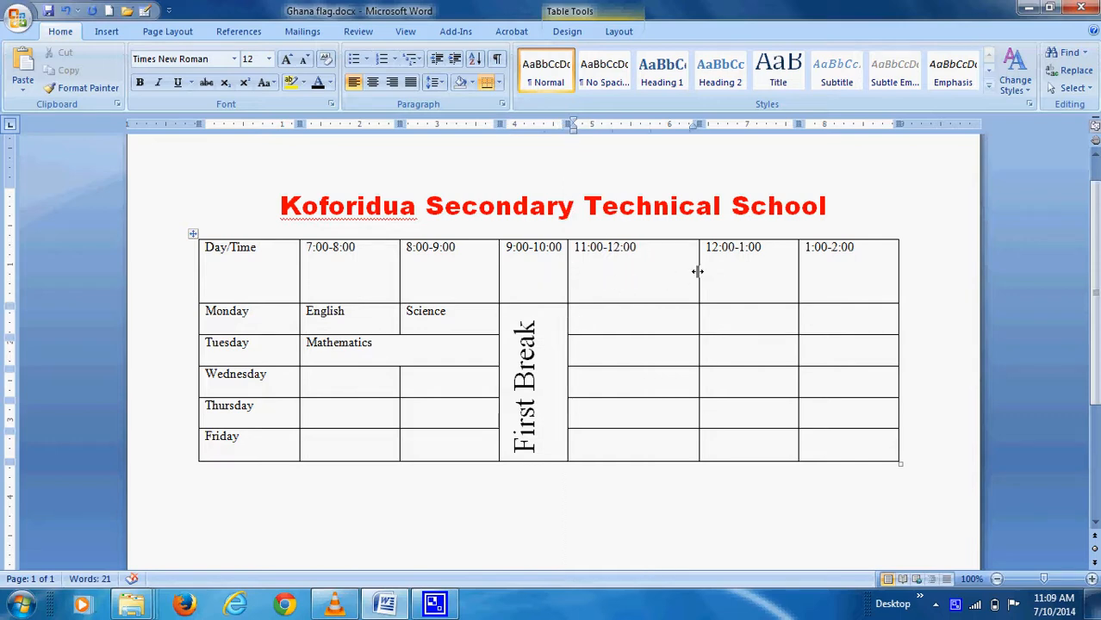
{"action": "left_click_drag", "start_coordinate": [698, 272], "coordinate": [658, 277]}
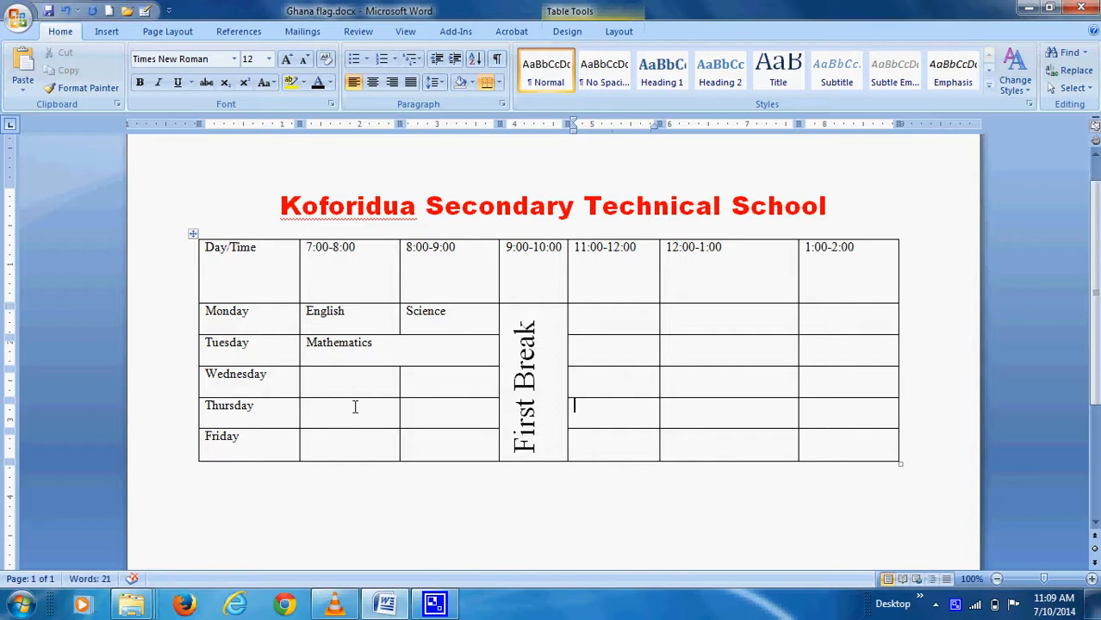
{"action": "left_click", "coordinate": [346, 312]}
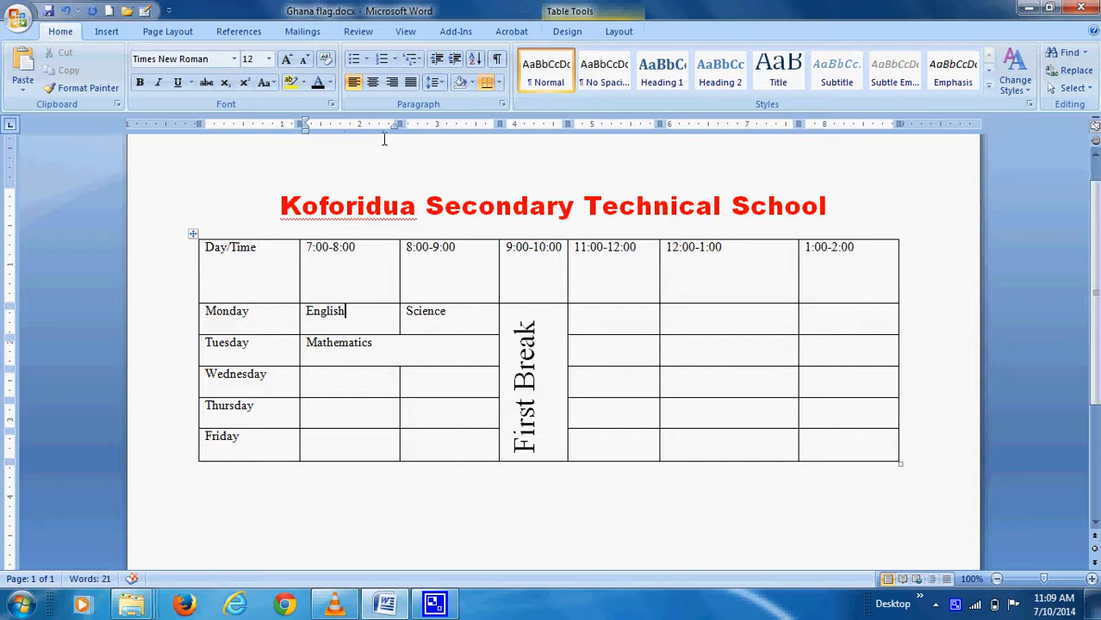
Fill English and First Break with light orange shading and Tuesday with light green
{"action": "left_click", "coordinate": [470, 84]}
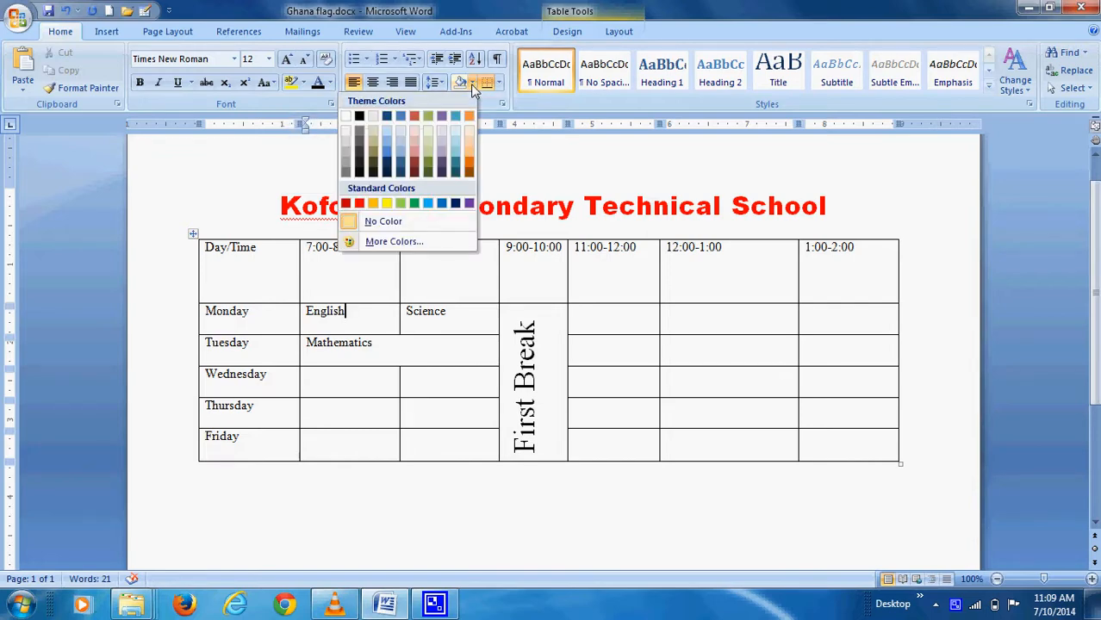
{"action": "left_click", "coordinate": [469, 141]}
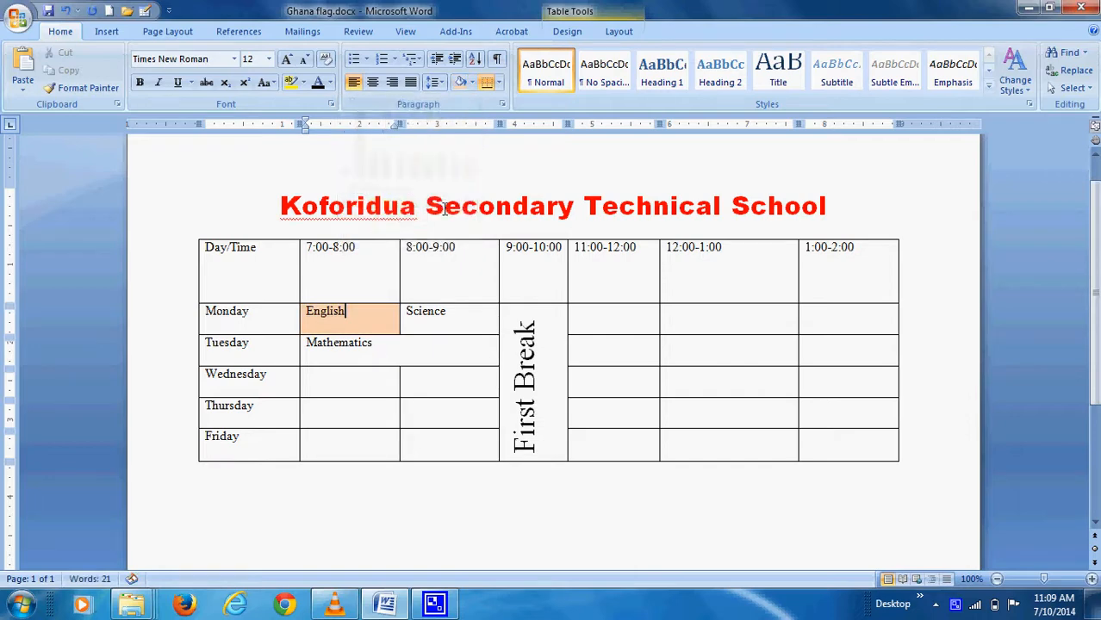
{"action": "left_click", "coordinate": [262, 344]}
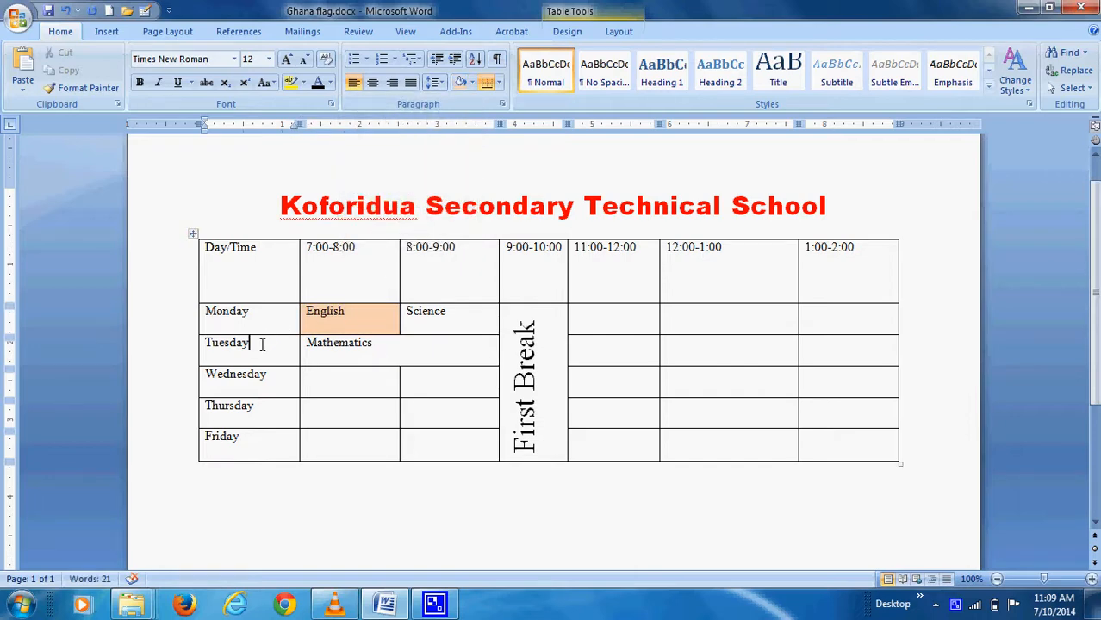
{"action": "left_click", "coordinate": [473, 84]}
{"action": "left_click", "coordinate": [432, 144]}
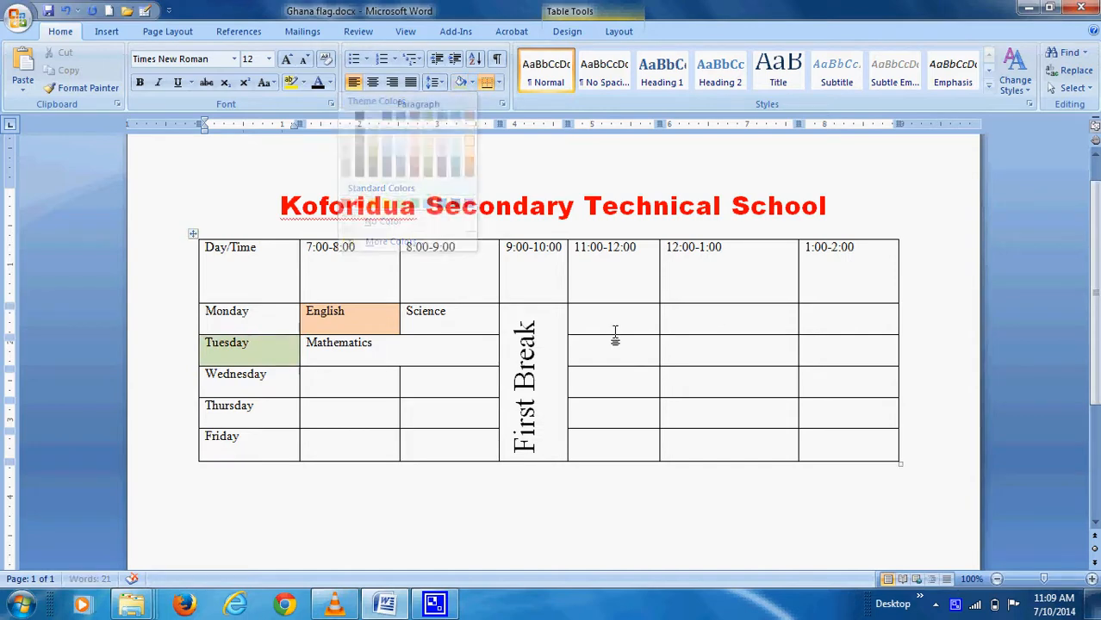
{"action": "left_click", "coordinate": [555, 339]}
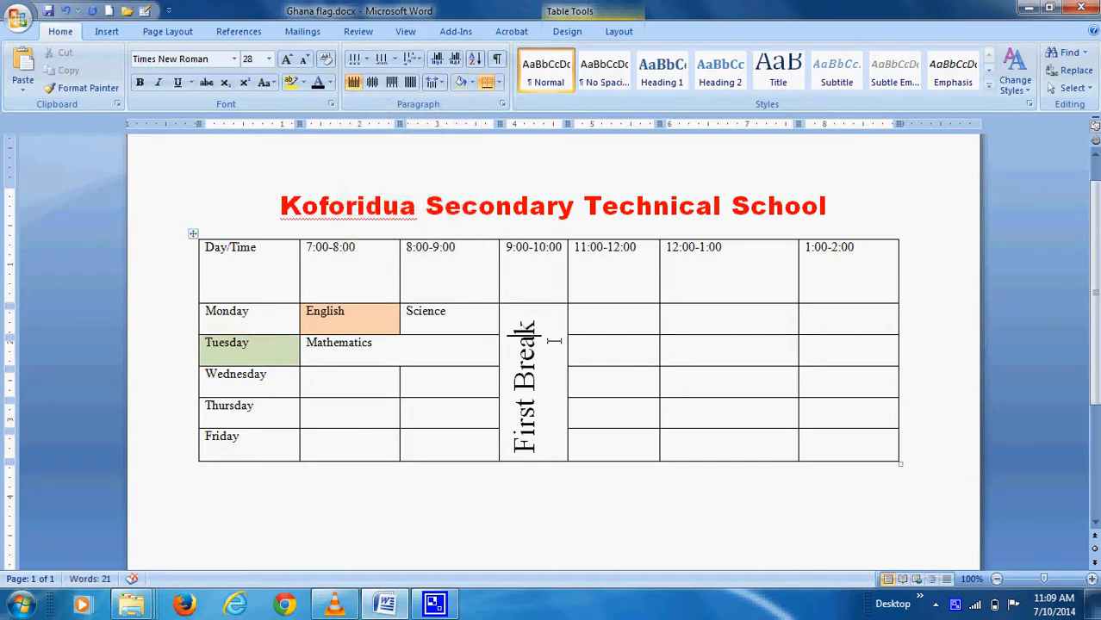
{"action": "left_click", "coordinate": [473, 84]}
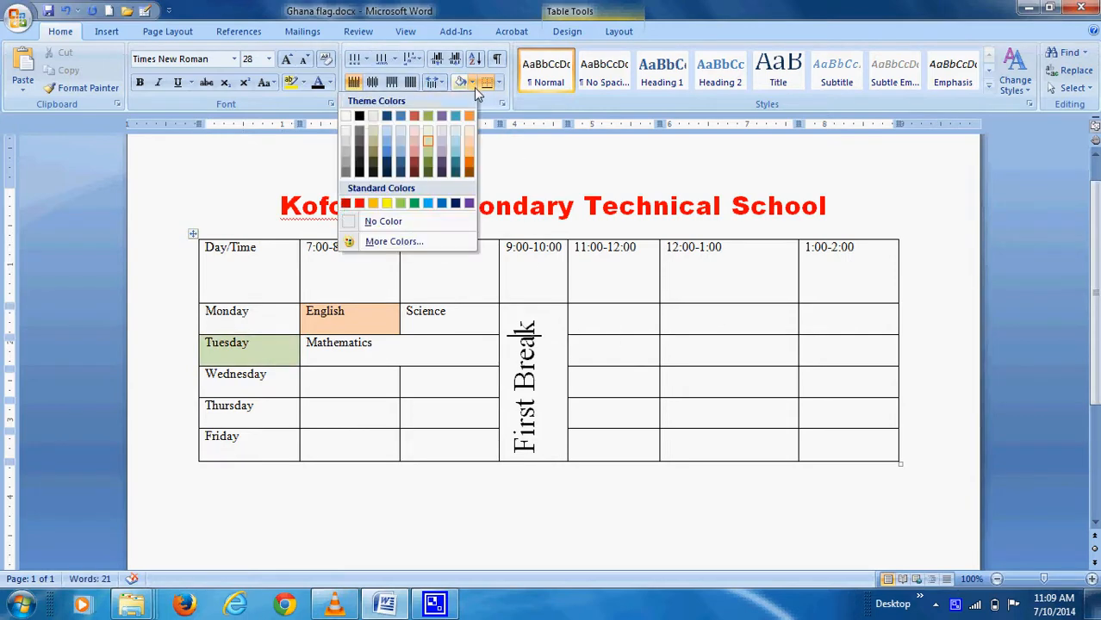
{"action": "left_click", "coordinate": [469, 145]}
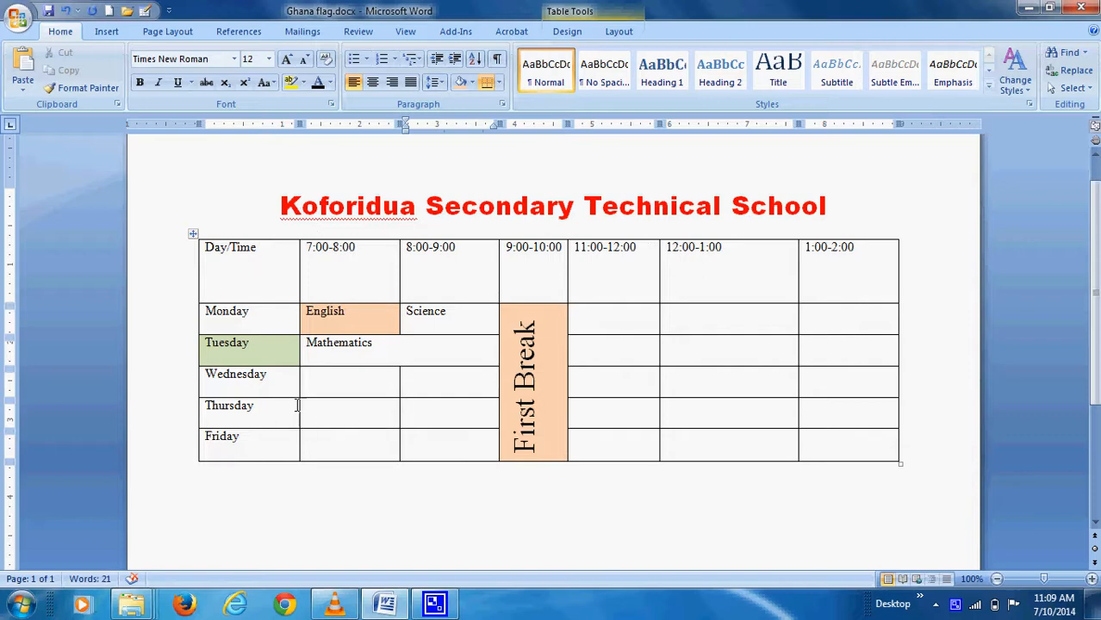
Select the whole timetable, apply No Border, then reapply All Borders
{"action": "left_click", "coordinate": [192, 238]}
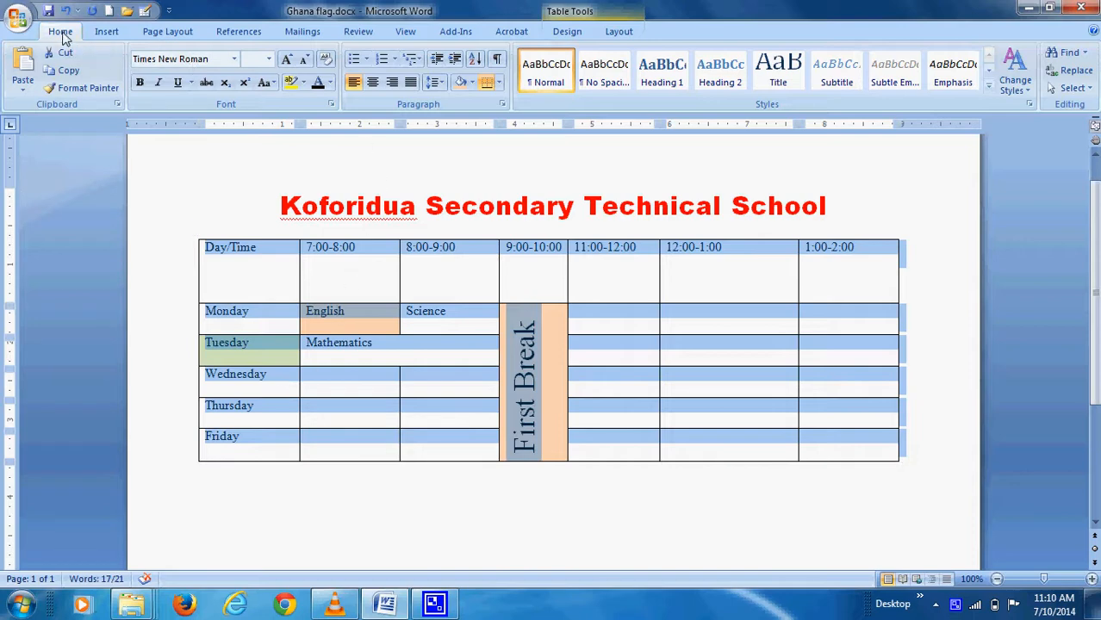
{"action": "left_click", "coordinate": [499, 85]}
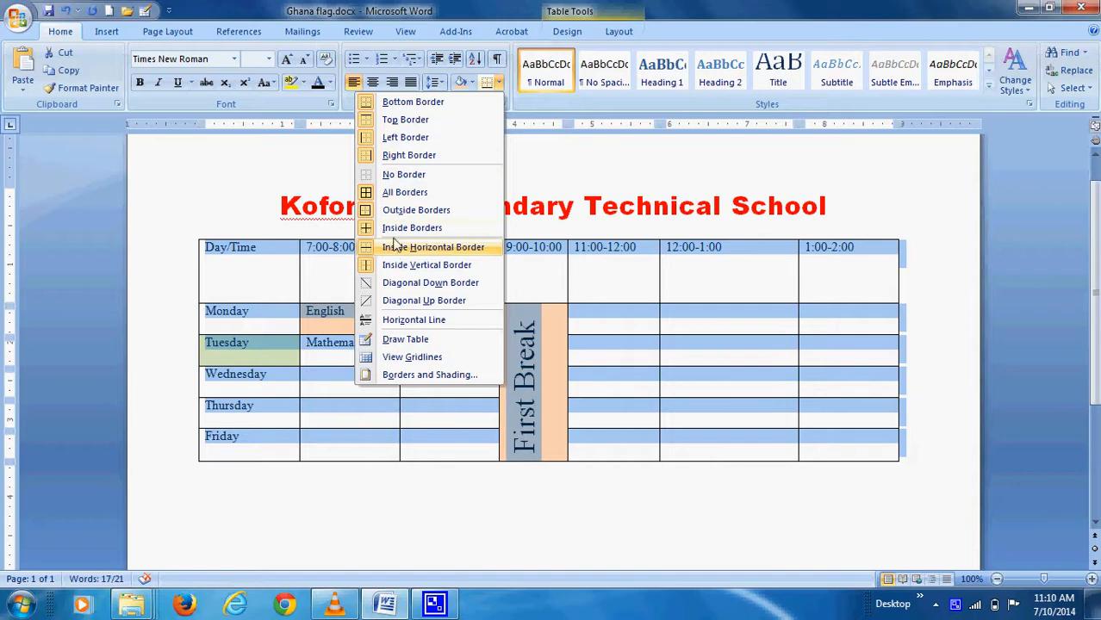
{"action": "left_click", "coordinate": [402, 176]}
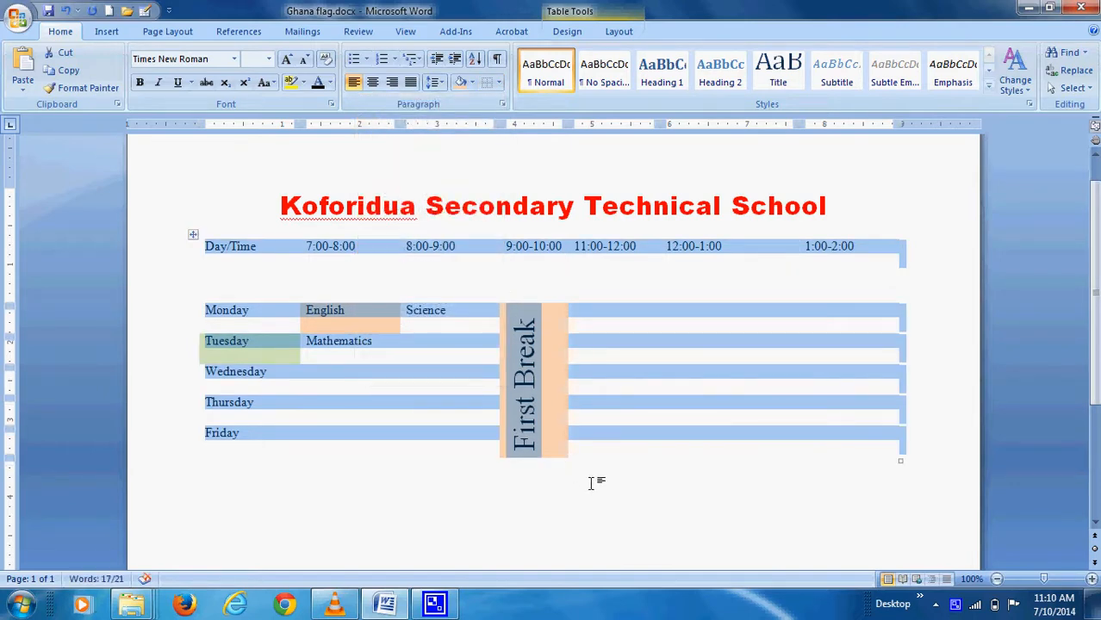
{"action": "left_click", "coordinate": [499, 85]}
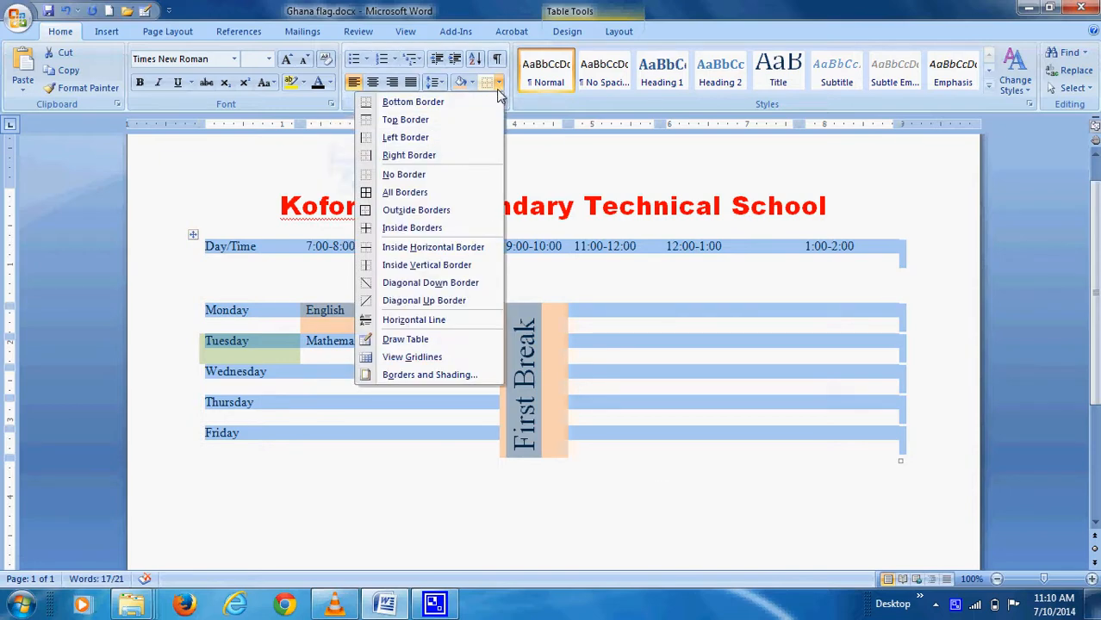
{"action": "left_click", "coordinate": [402, 194]}
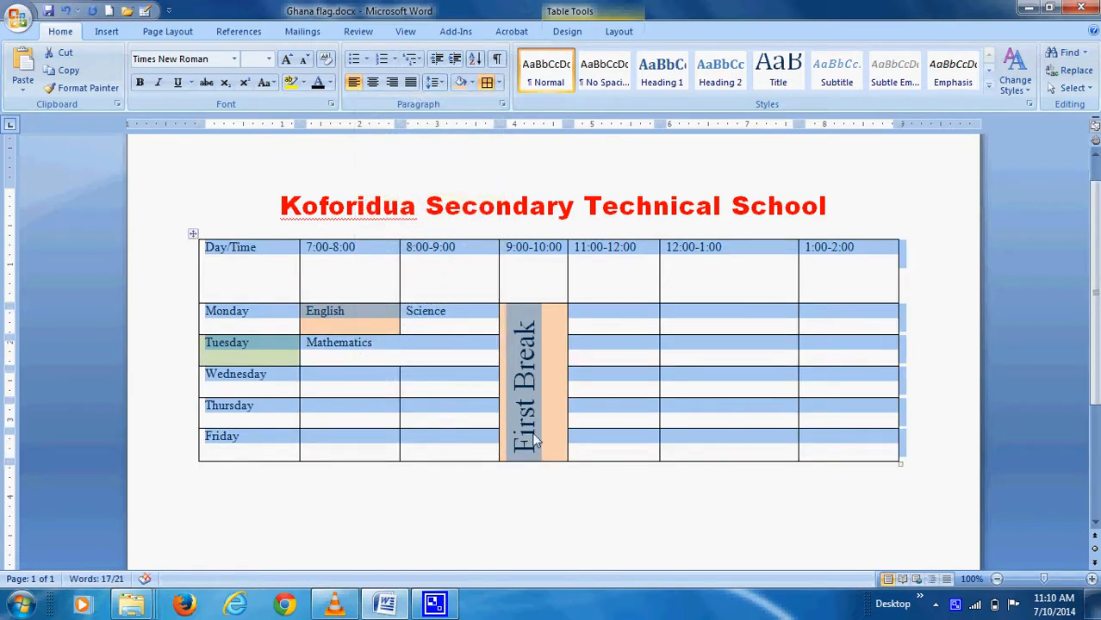
{"action": "left_click", "coordinate": [499, 86]}
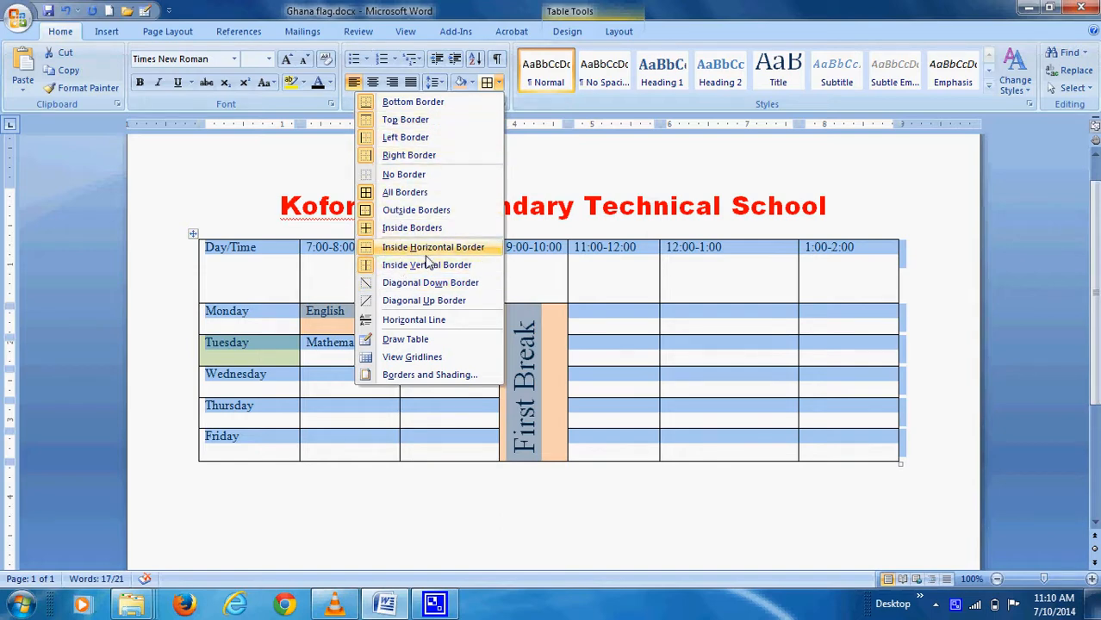
Change the table's borders to a thick double-line style in Borders and Shading
{"action": "left_click", "coordinate": [419, 377]}
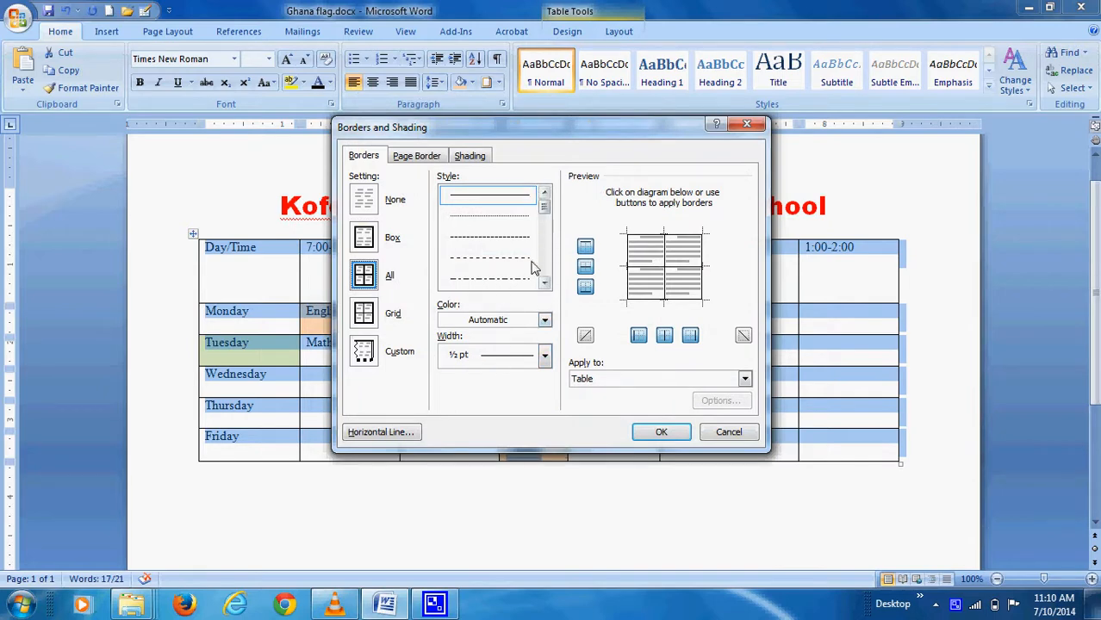
{"action": "left_click", "coordinate": [545, 285]}
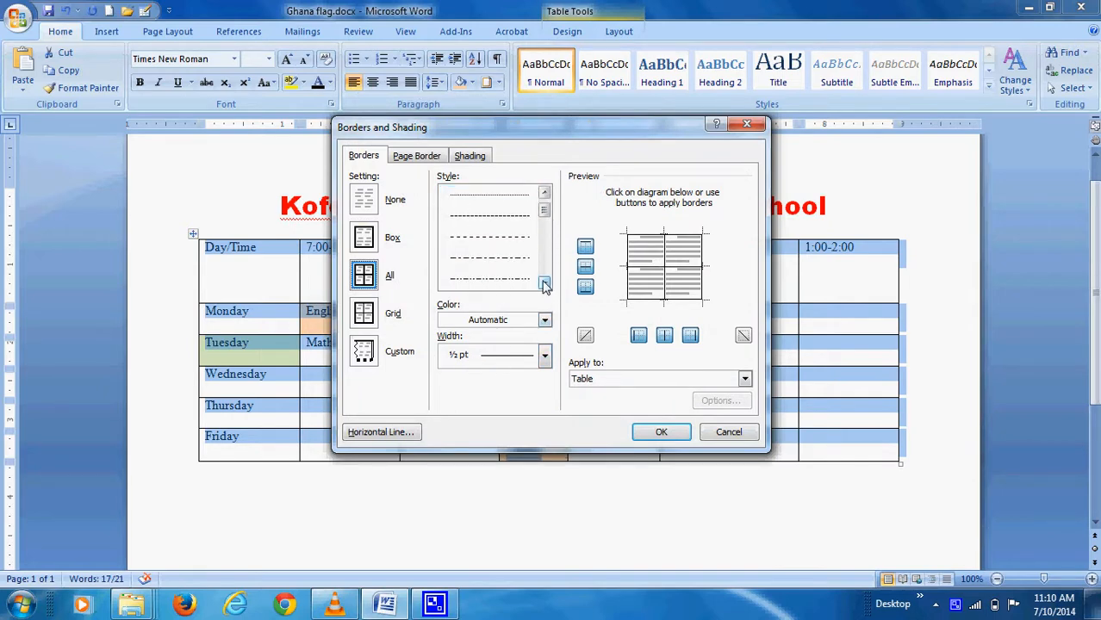
{"action": "left_click", "coordinate": [545, 285]}
{"action": "left_click", "coordinate": [545, 285]}
{"action": "left_click", "coordinate": [545, 285]}
{"action": "left_click", "coordinate": [545, 285]}
{"action": "left_click", "coordinate": [545, 285]}
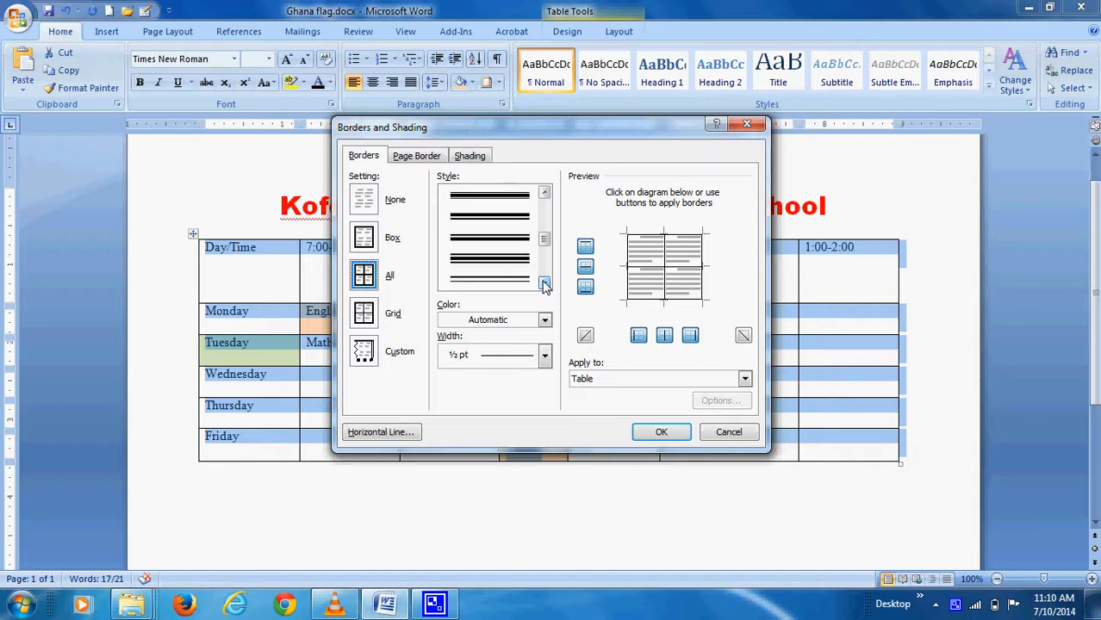
{"action": "left_click", "coordinate": [544, 287]}
{"action": "left_click", "coordinate": [545, 287]}
{"action": "left_click", "coordinate": [544, 289]}
{"action": "left_click", "coordinate": [545, 285]}
{"action": "left_click", "coordinate": [544, 285]}
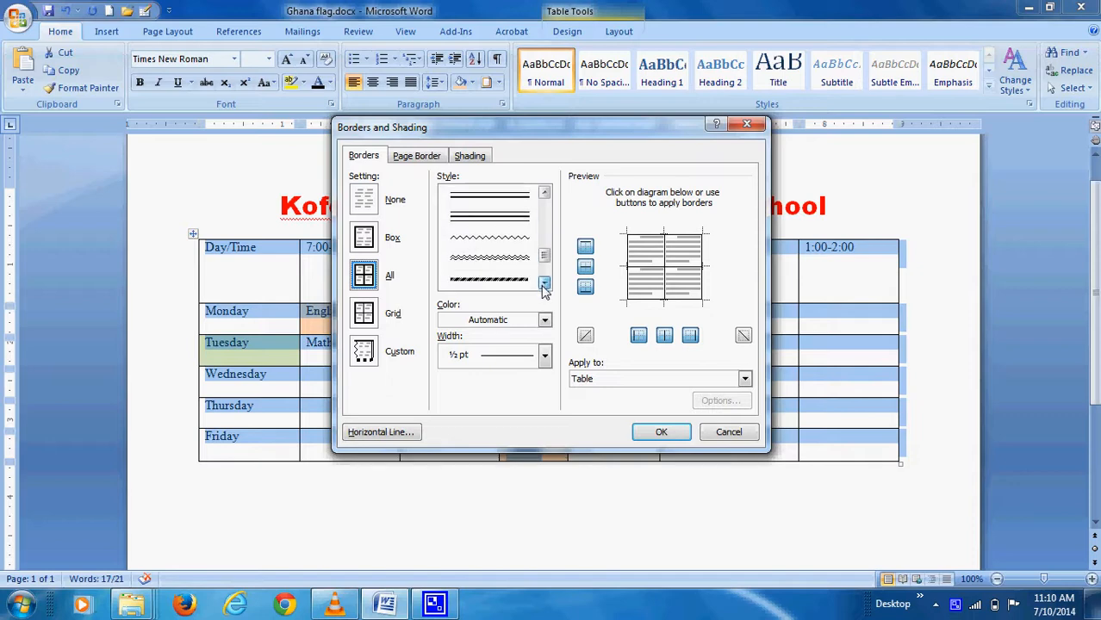
{"action": "left_click", "coordinate": [544, 193]}
{"action": "left_click", "coordinate": [545, 193]}
{"action": "left_click", "coordinate": [545, 193]}
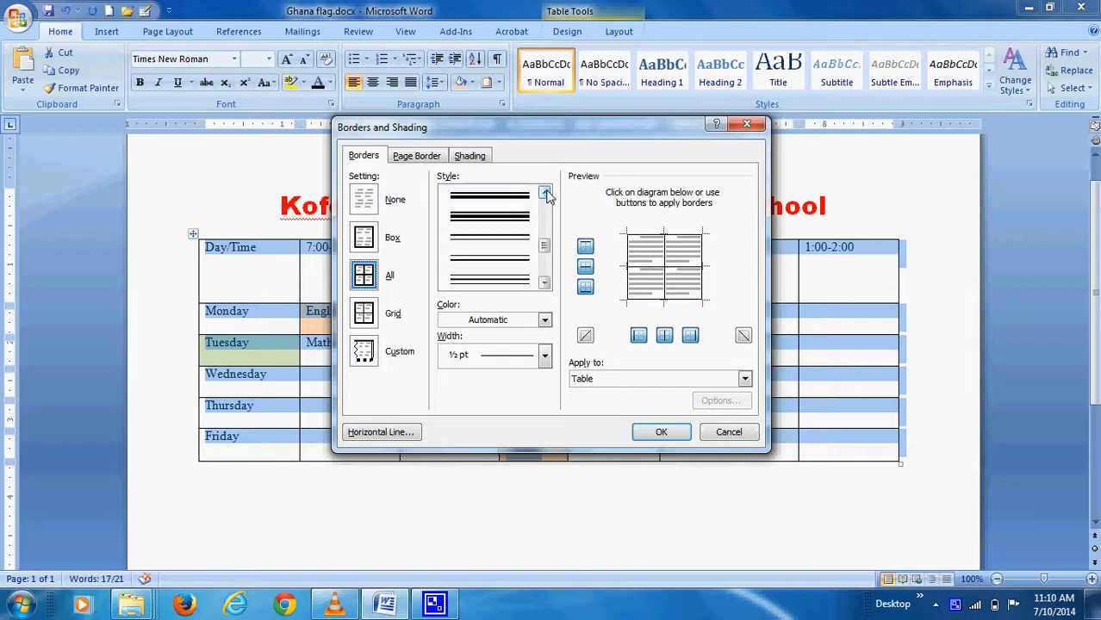
{"action": "left_click", "coordinate": [498, 246]}
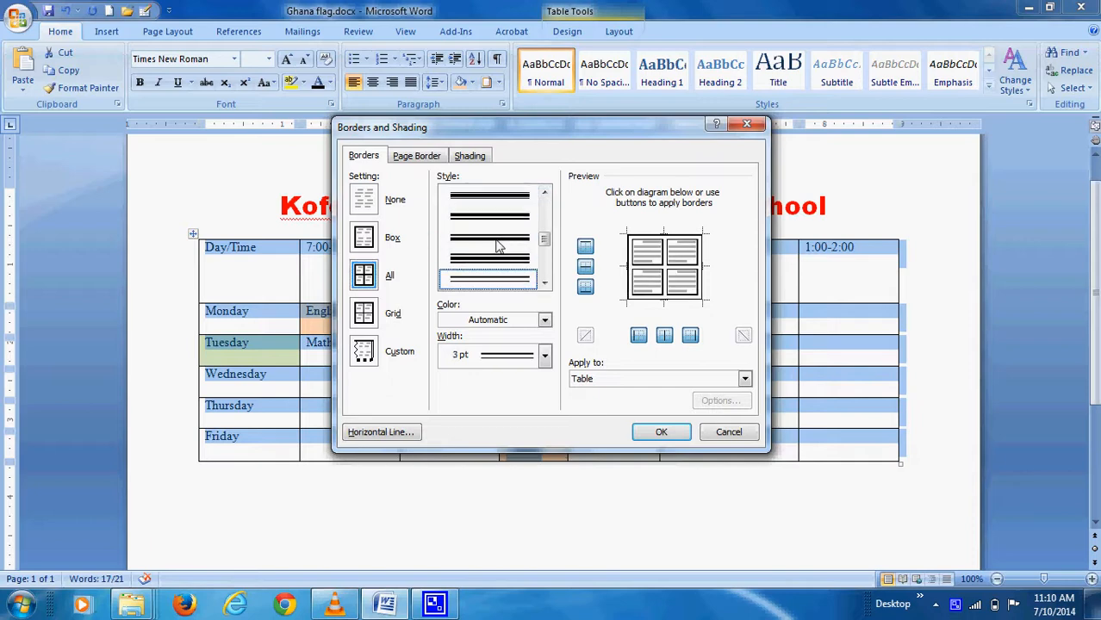
{"action": "left_click", "coordinate": [661, 435]}
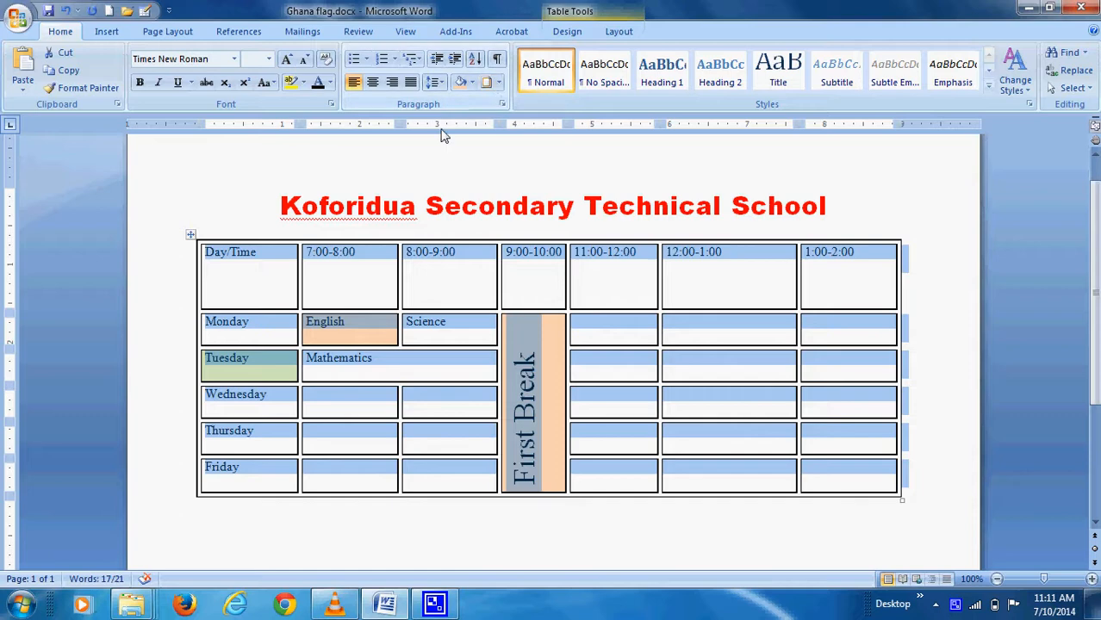
{"action": "left_click", "coordinate": [498, 82]}
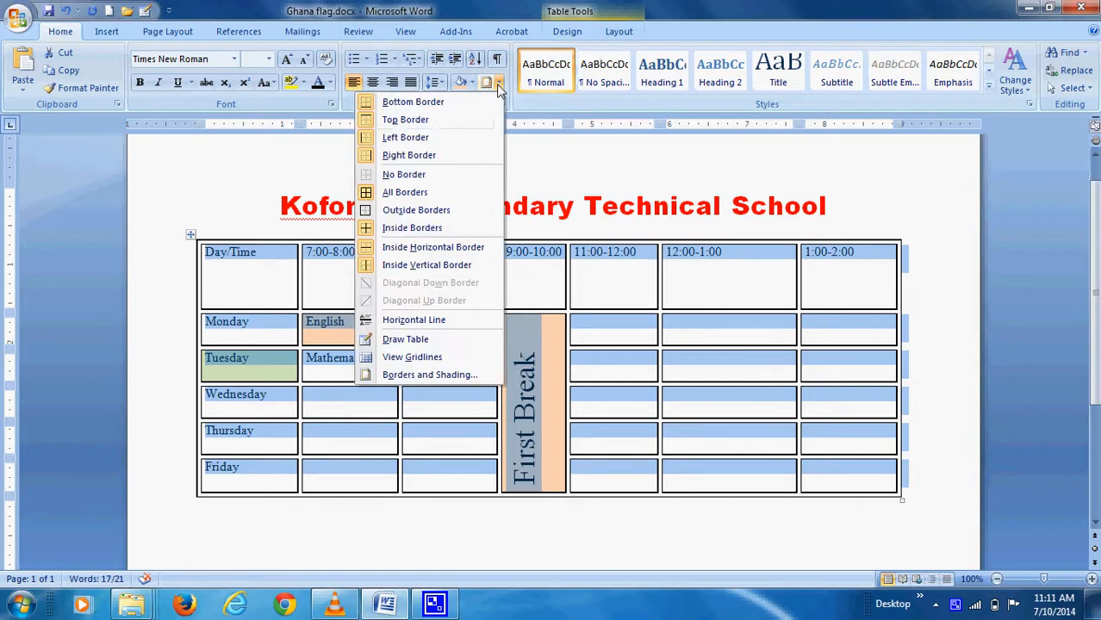
Set the timetable border colour to Blue in Borders and Shading, then deselect the table
{"action": "left_click", "coordinate": [423, 377]}
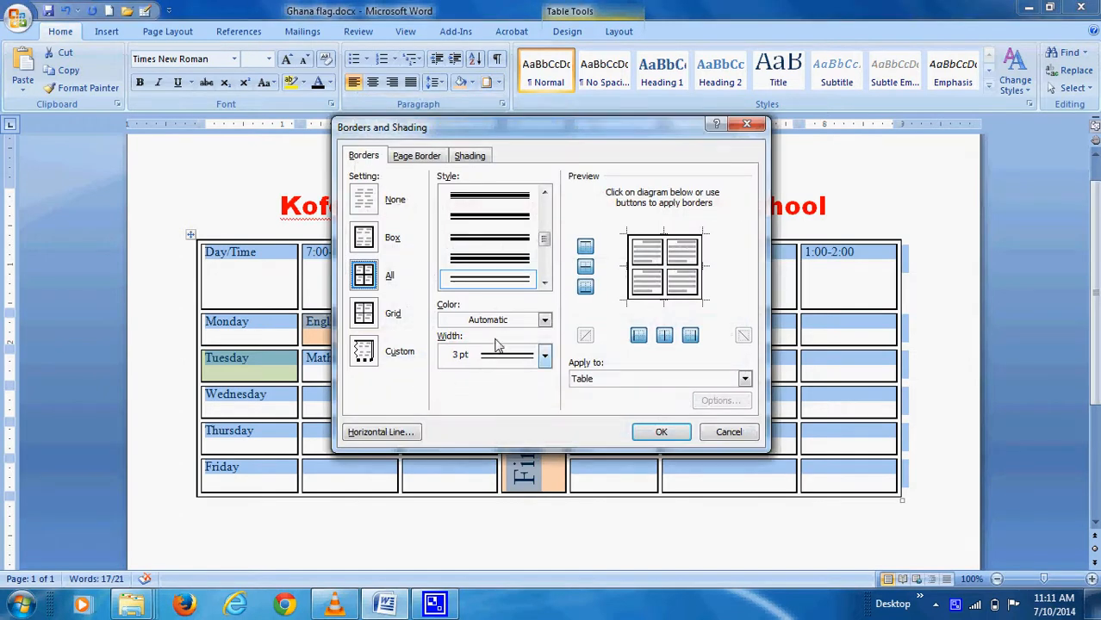
{"action": "left_click", "coordinate": [544, 320]}
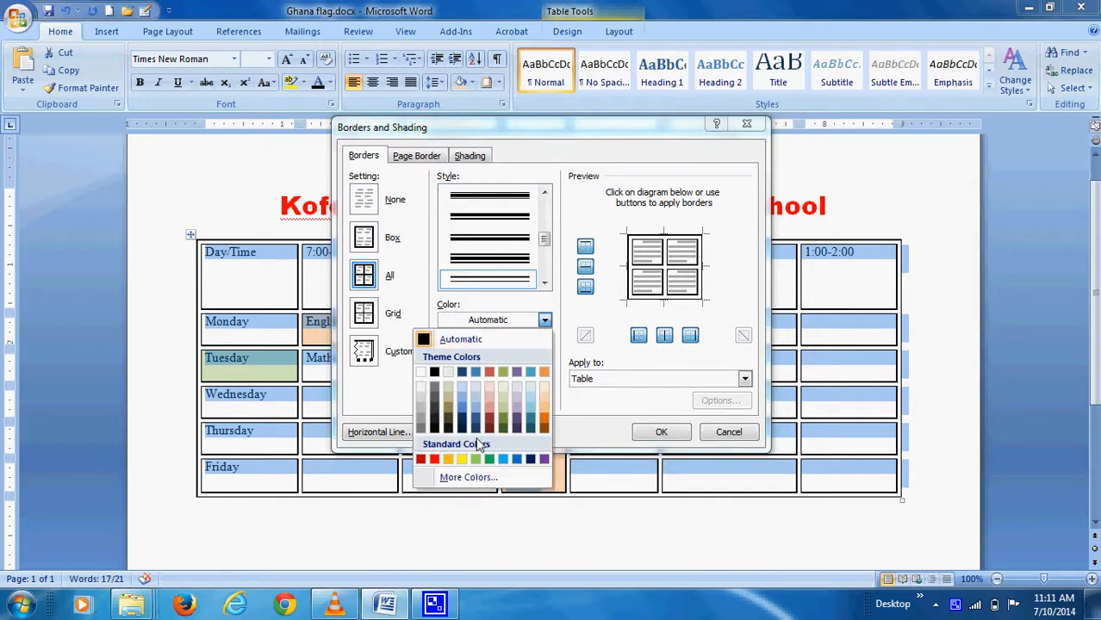
{"action": "left_click", "coordinate": [517, 460]}
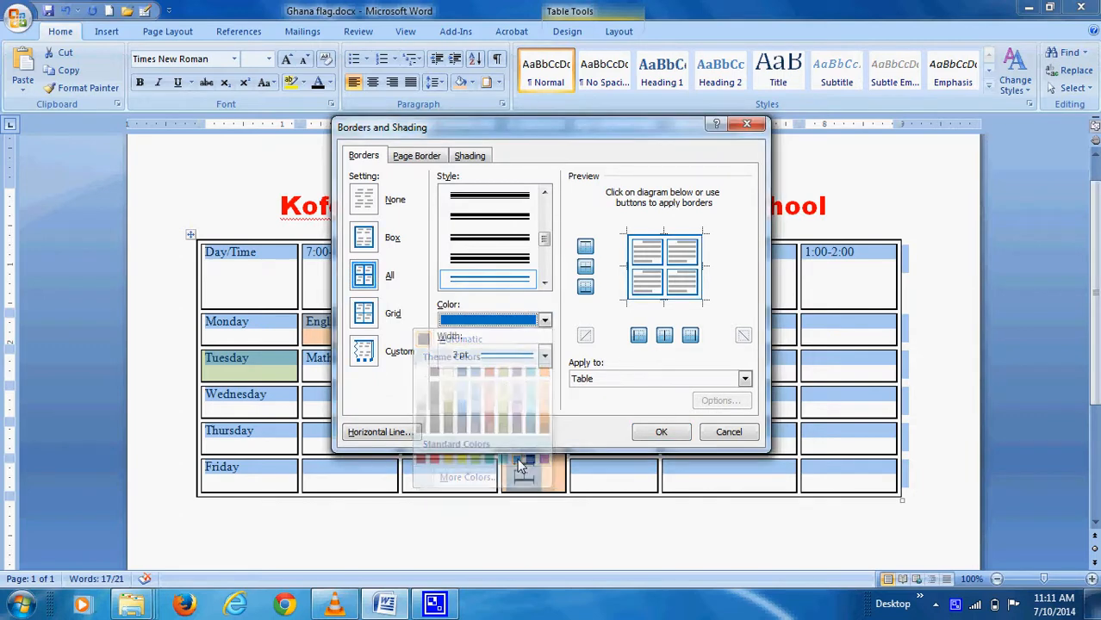
{"action": "left_click", "coordinate": [665, 433]}
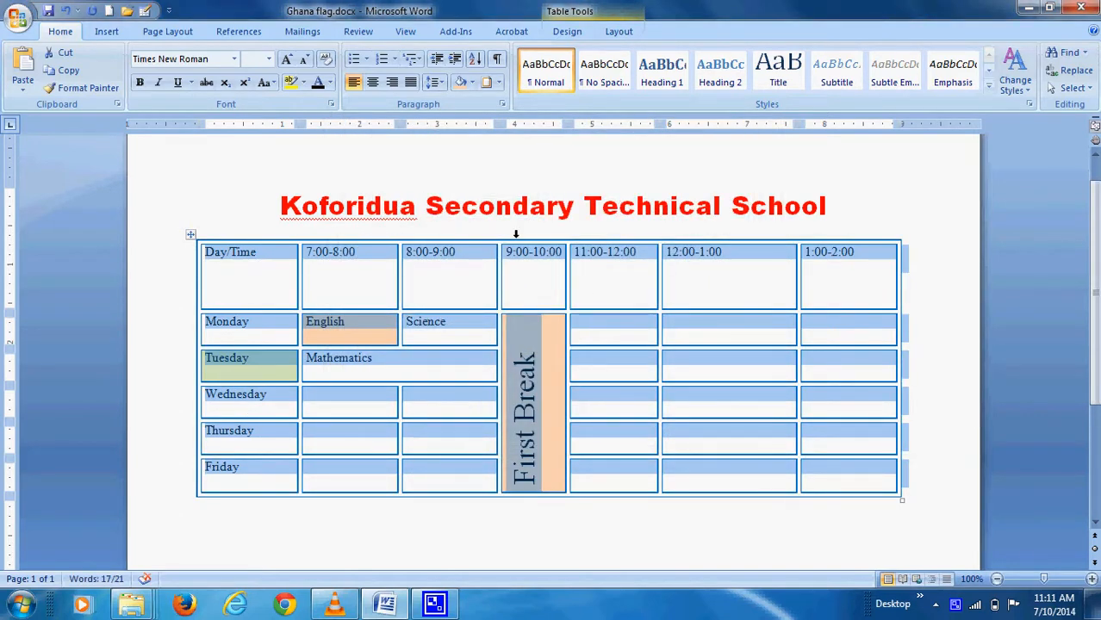
{"action": "left_click", "coordinate": [453, 293]}
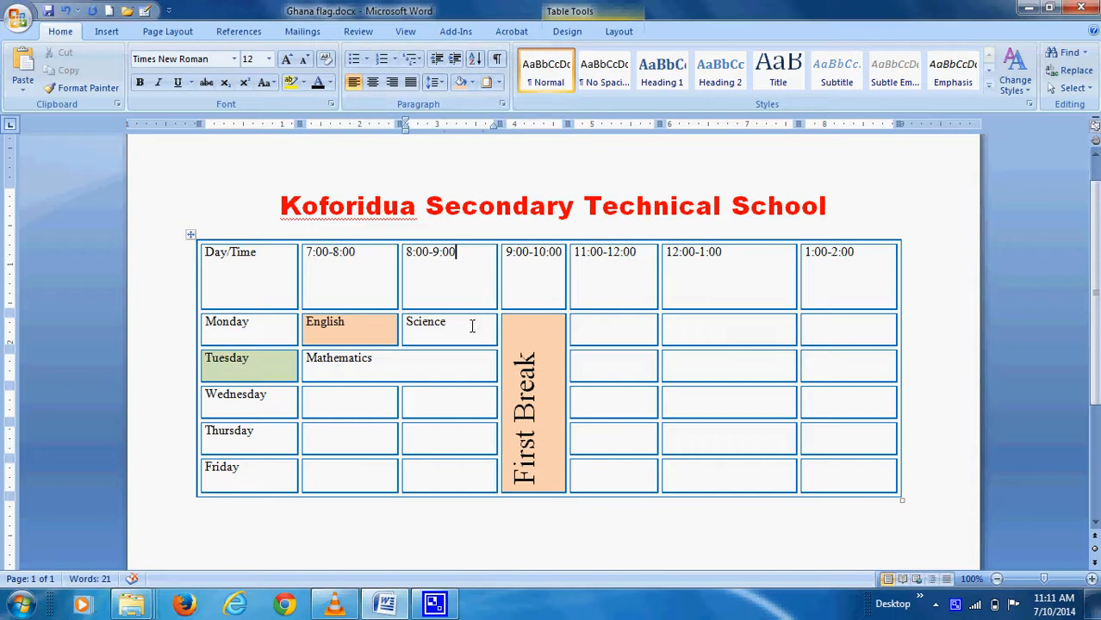
Preview red, black and purple table styles, then apply the plain Table Grid style
{"action": "scroll", "coordinate": [472, 329], "scroll_direction": "down", "scroll_amount": 1}
{"action": "scroll", "coordinate": [487, 329], "scroll_direction": "up", "scroll_amount": 1}
{"action": "left_click", "coordinate": [569, 33]}
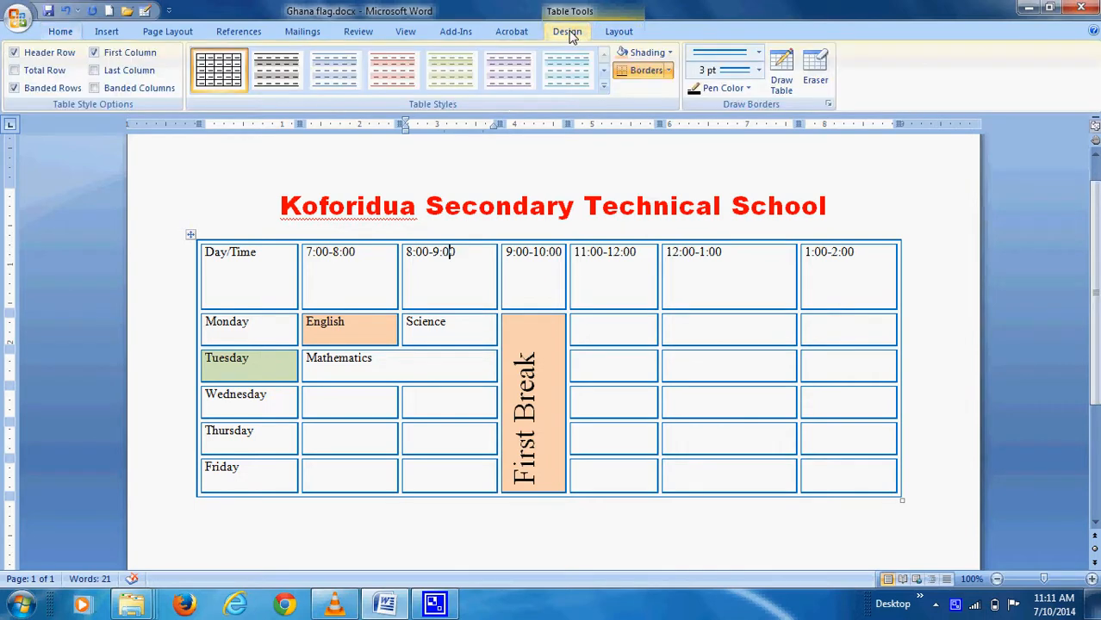
{"action": "left_click", "coordinate": [620, 33]}
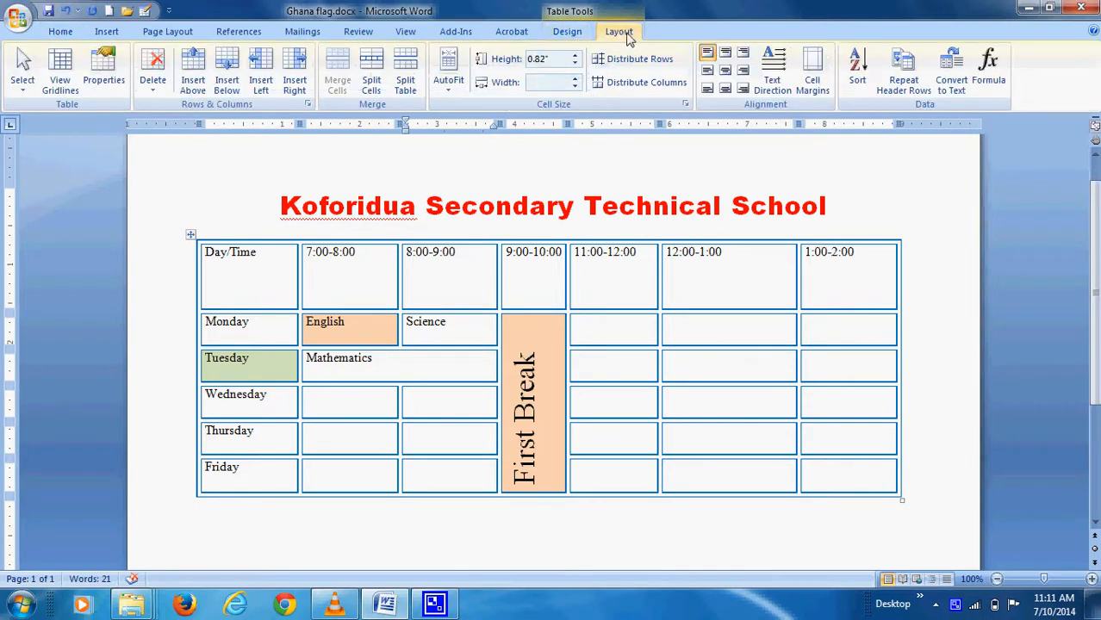
{"action": "left_click", "coordinate": [574, 35]}
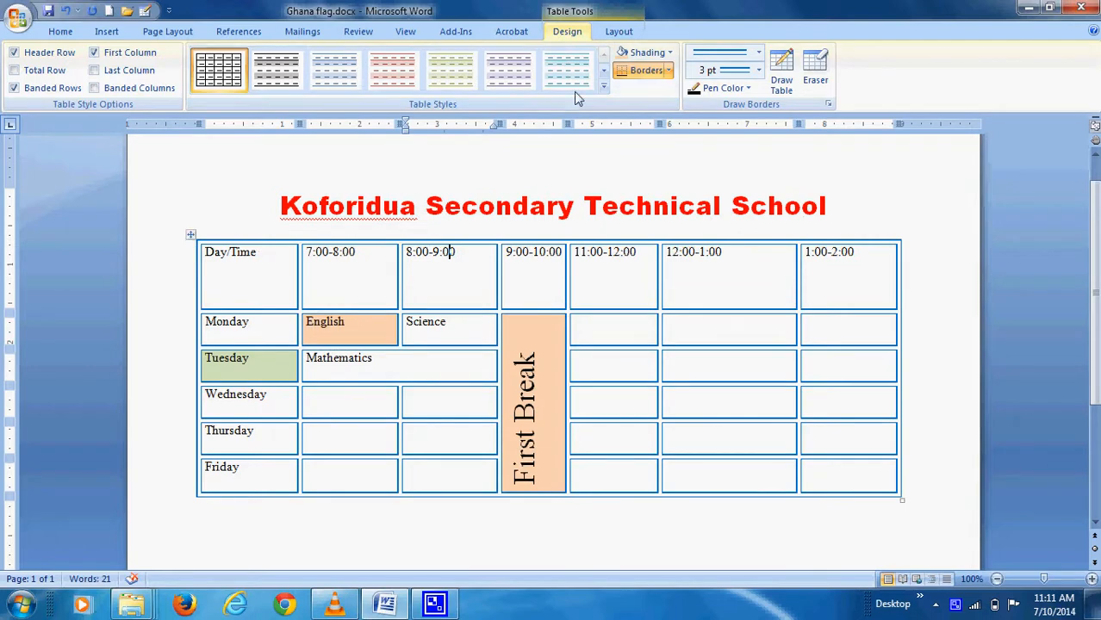
{"action": "left_click", "coordinate": [604, 93]}
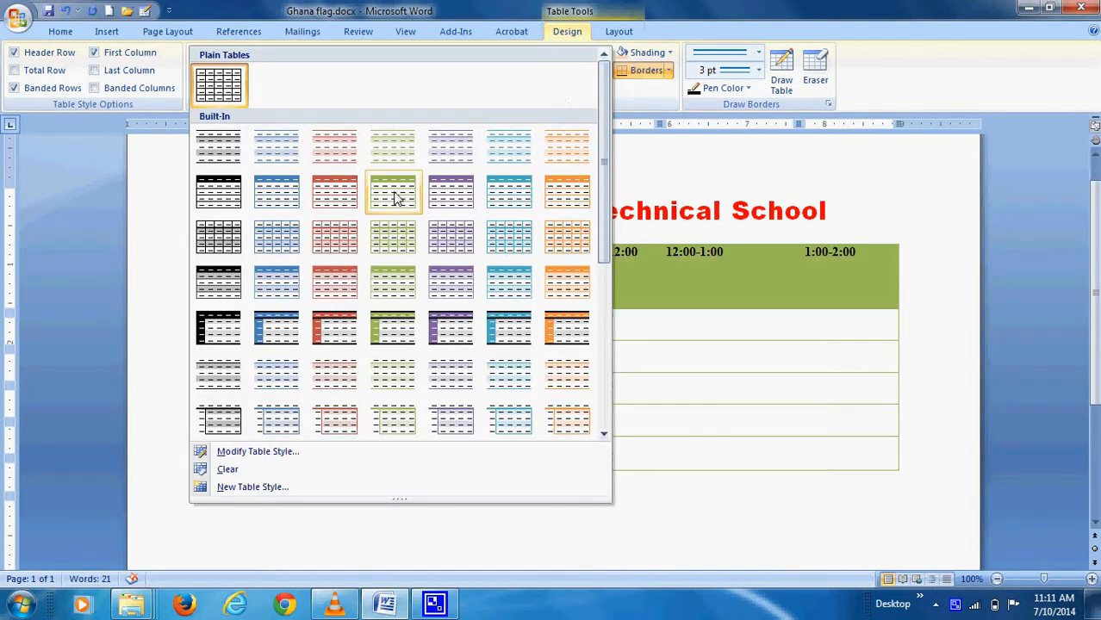
{"action": "left_click", "coordinate": [335, 196]}
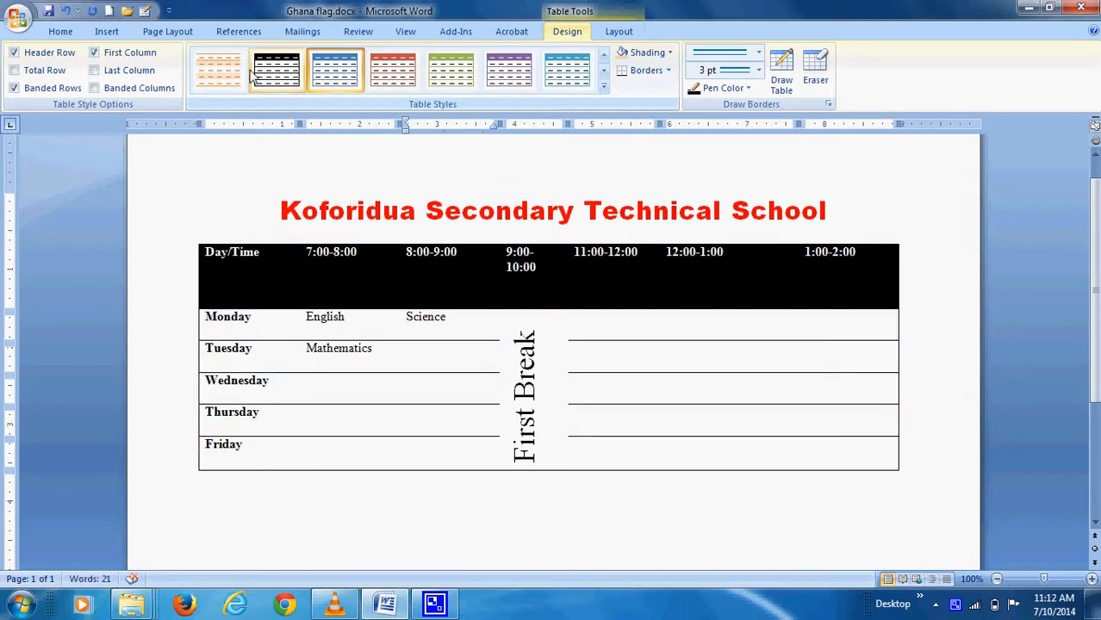
{"action": "left_click", "coordinate": [284, 76]}
{"action": "left_click", "coordinate": [499, 76]}
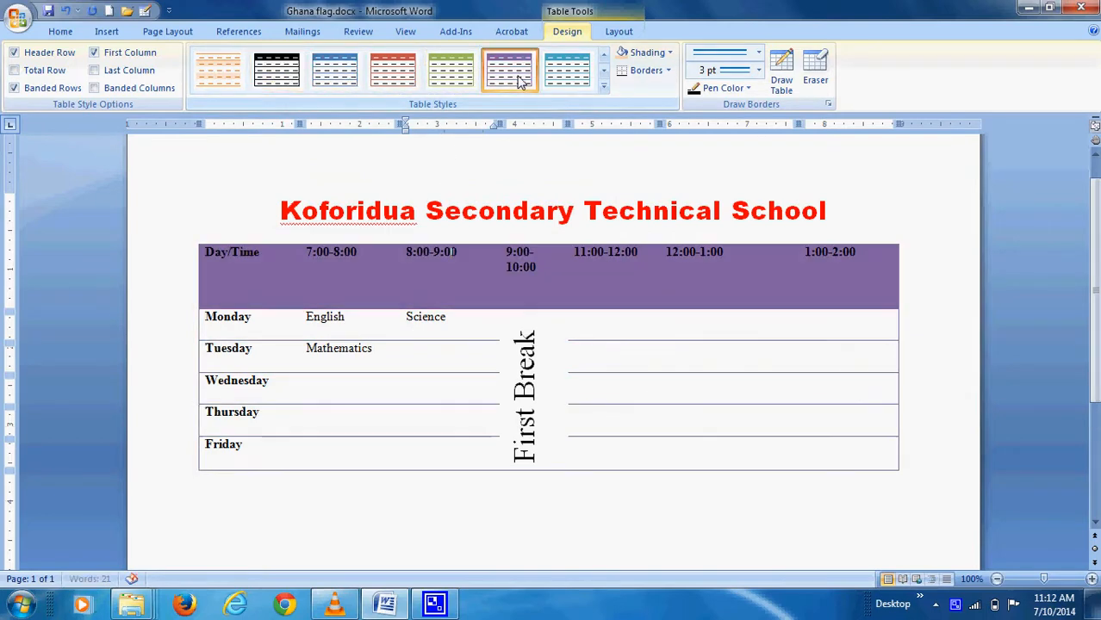
{"action": "left_click", "coordinate": [605, 91]}
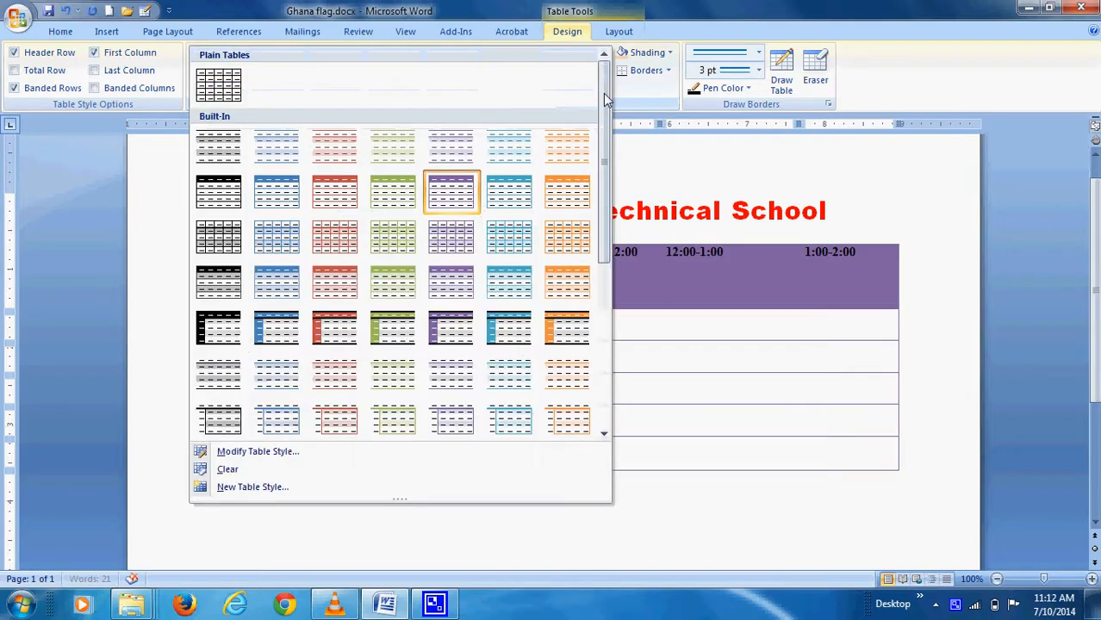
{"action": "left_click", "coordinate": [241, 93]}
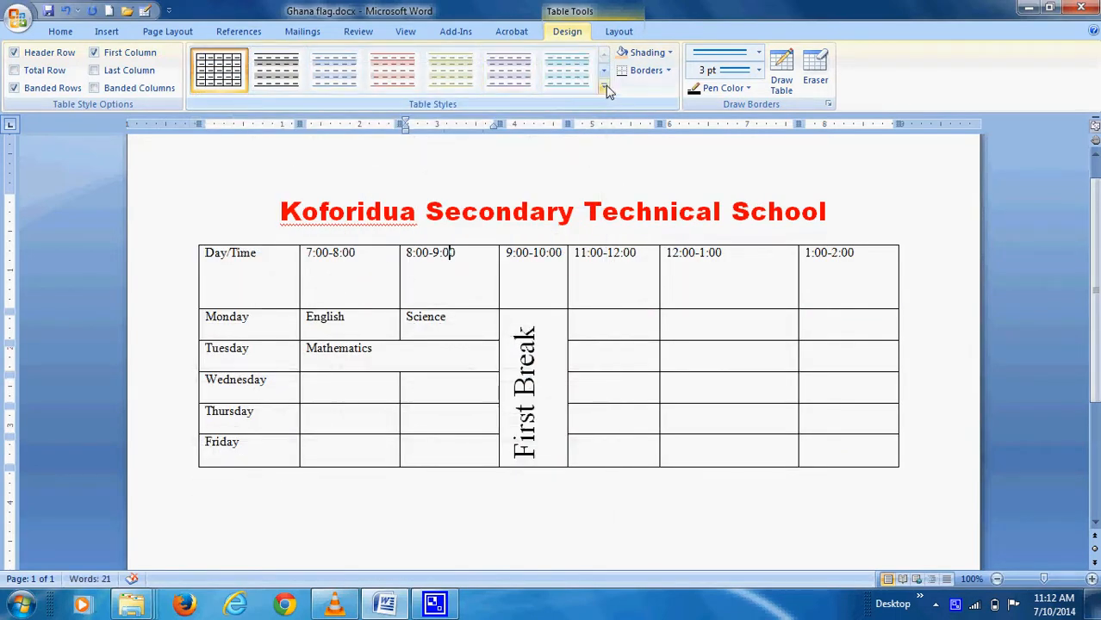
{"action": "left_click", "coordinate": [606, 88]}
Draw a vertical divider down the 12:00-1:00 column with the Draw Table pen
{"action": "left_click", "coordinate": [689, 13]}
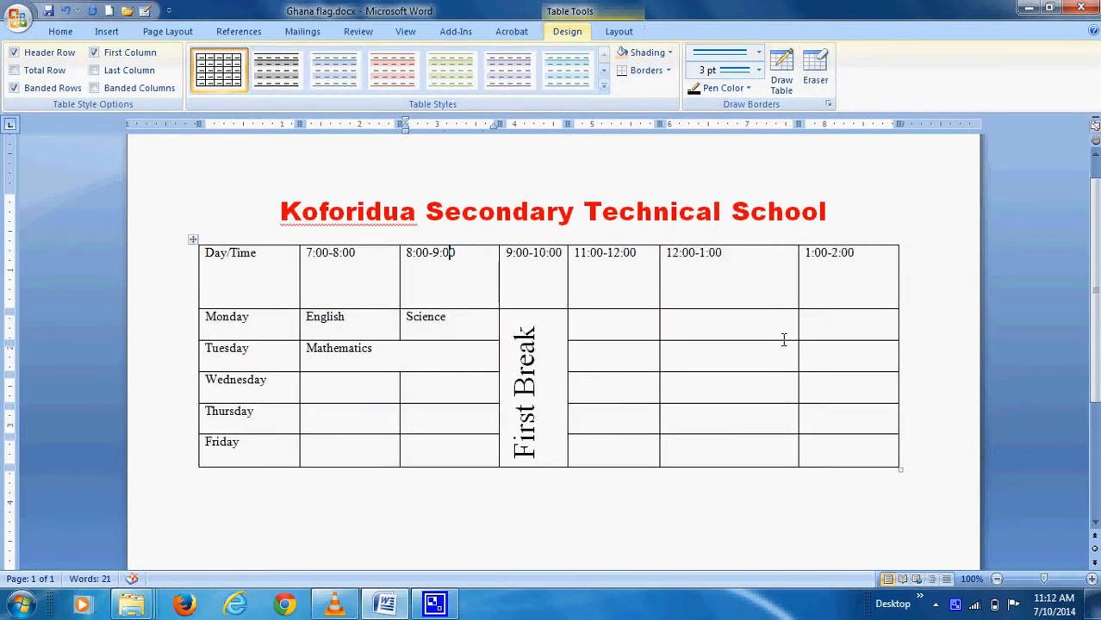
{"action": "left_click", "coordinate": [730, 245]}
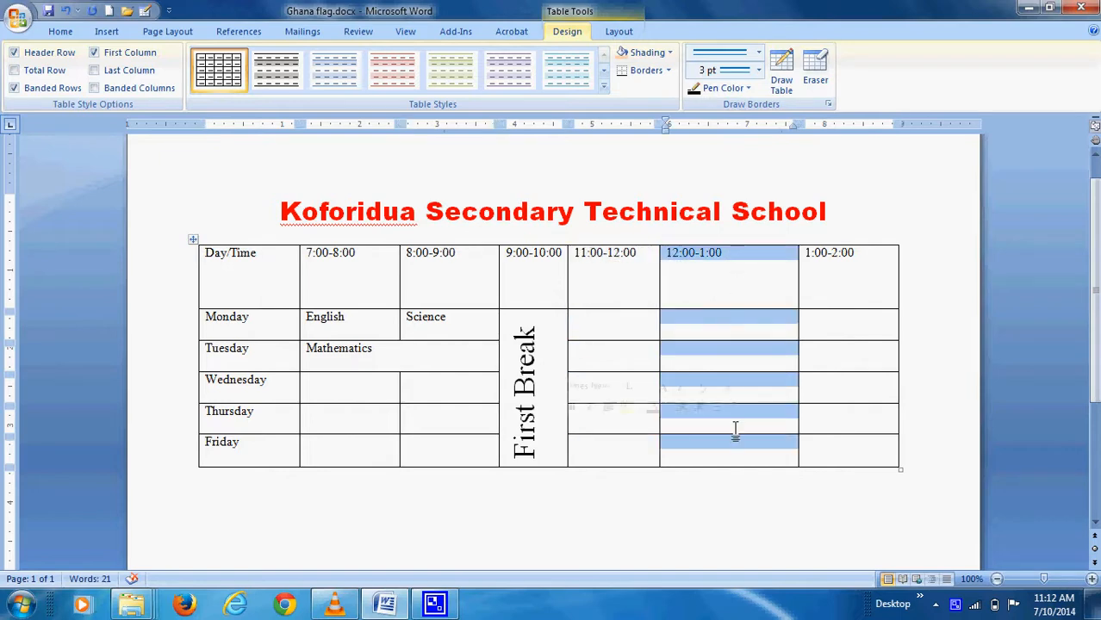
{"action": "left_click", "coordinate": [782, 73]}
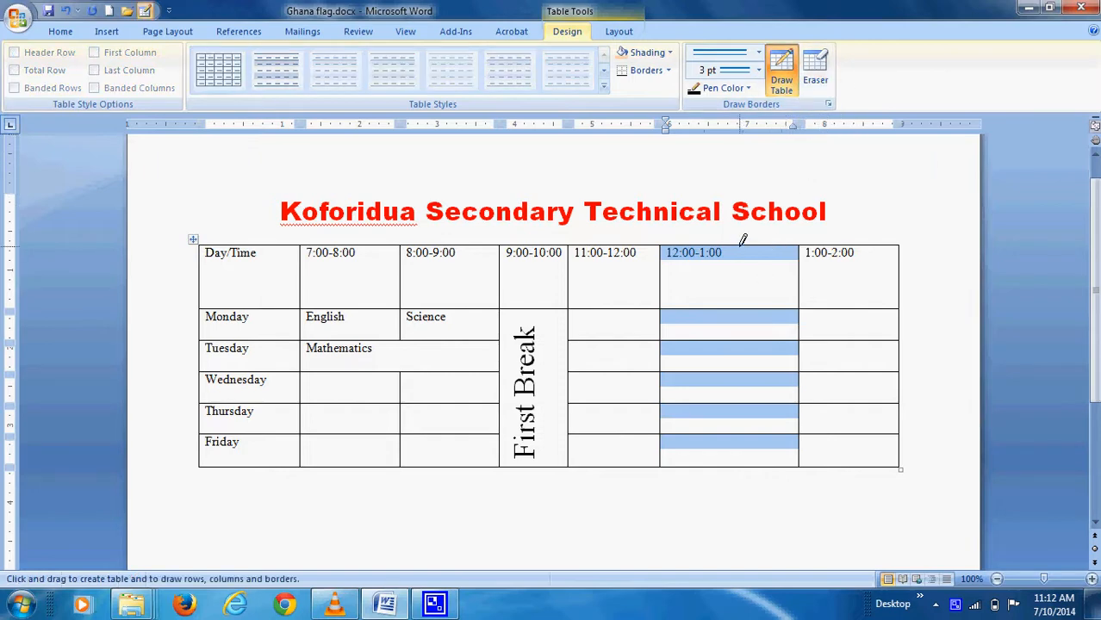
{"action": "left_click_drag", "start_coordinate": [734, 245], "coordinate": [745, 344]}
{"action": "left_click_drag", "start_coordinate": [745, 396], "coordinate": [743, 440]}
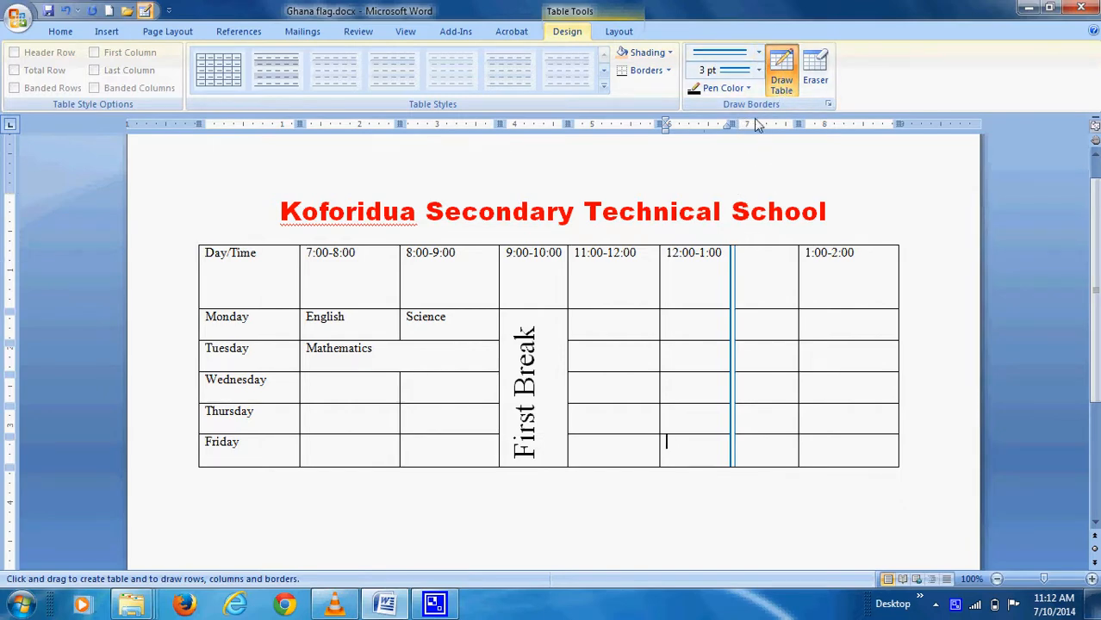
Switch to a thin single solid line and draw a divider down the 1:00-2:00 column
{"action": "left_click", "coordinate": [759, 55]}
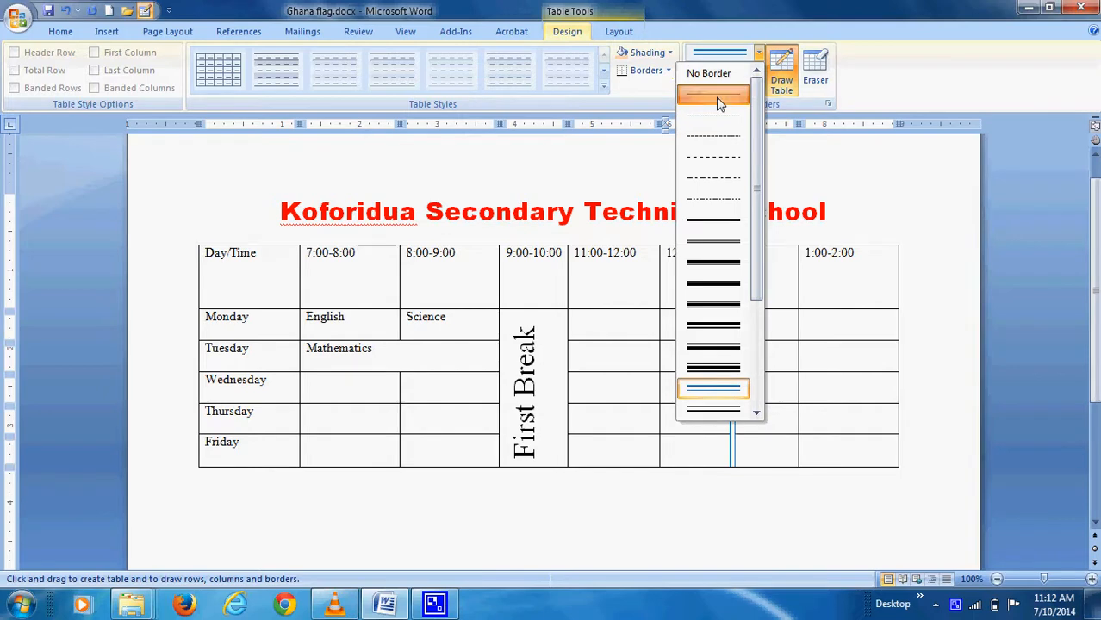
{"action": "left_click", "coordinate": [721, 104]}
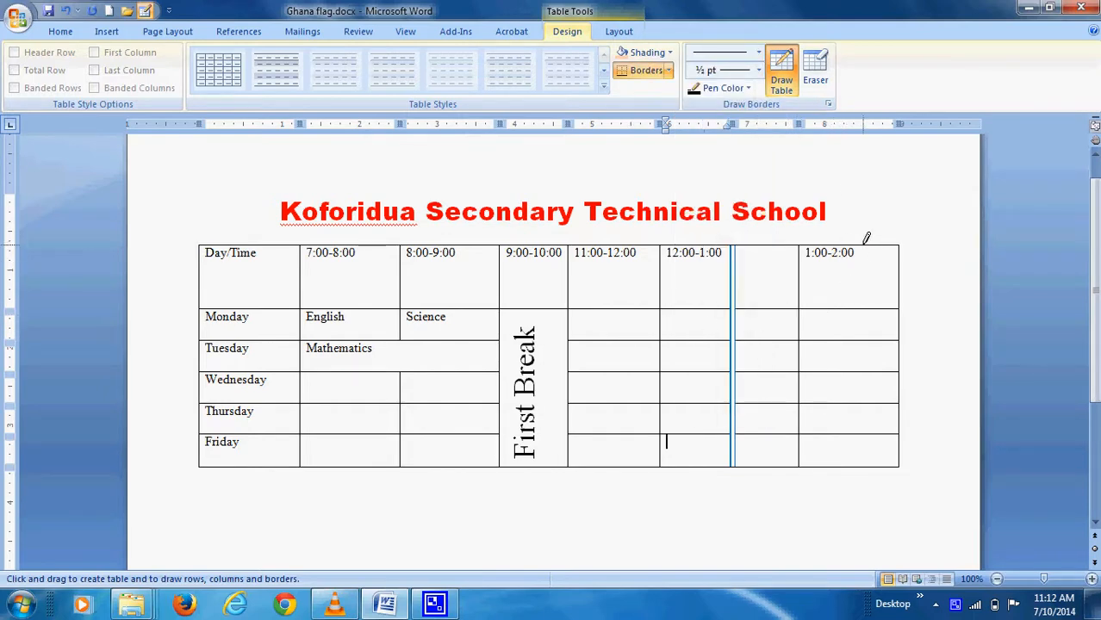
{"action": "left_click_drag", "start_coordinate": [867, 239], "coordinate": [860, 447]}
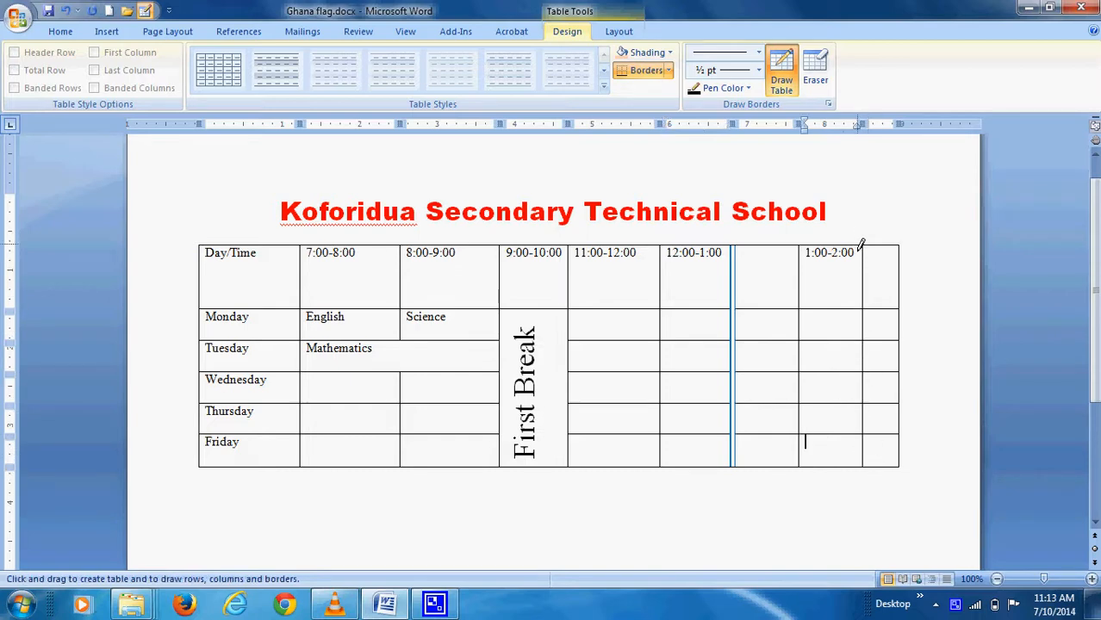
Erase the dividers drawn in the 12:00-1:00 and 1:00-2:00 columns, then turn Eraser off
{"action": "left_click", "coordinate": [825, 75]}
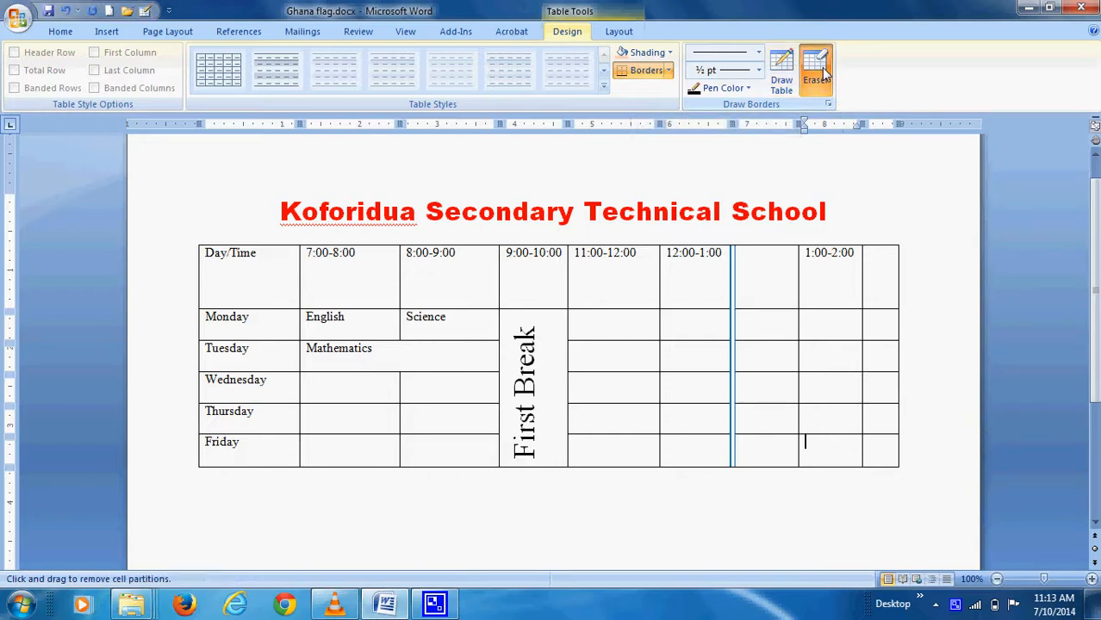
{"action": "left_click_drag", "start_coordinate": [734, 251], "coordinate": [729, 448]}
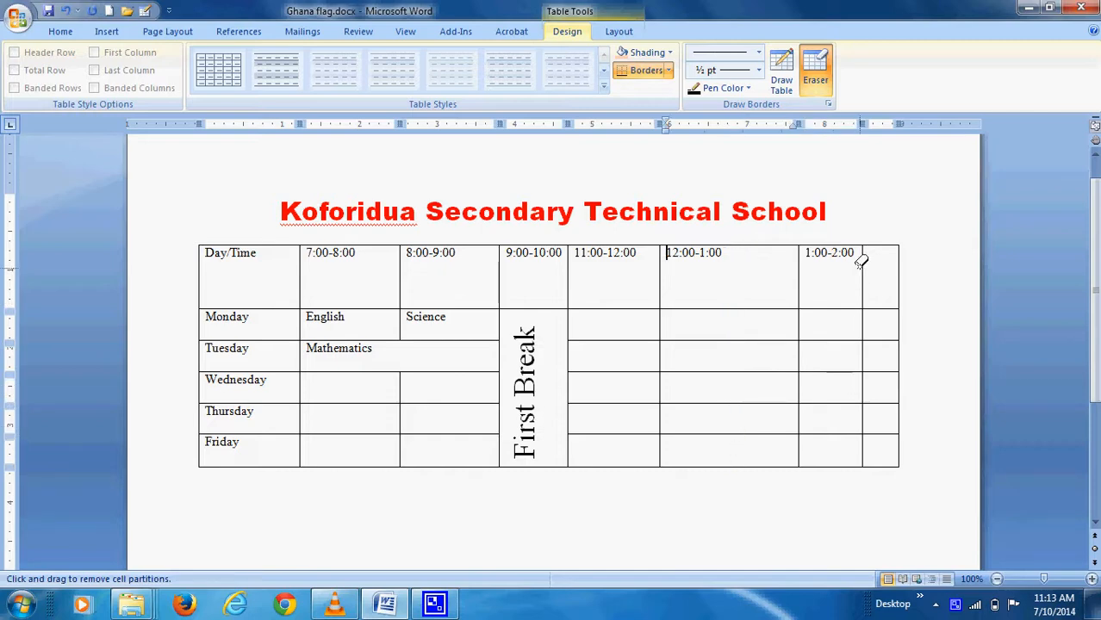
{"action": "left_click_drag", "start_coordinate": [865, 250], "coordinate": [860, 446]}
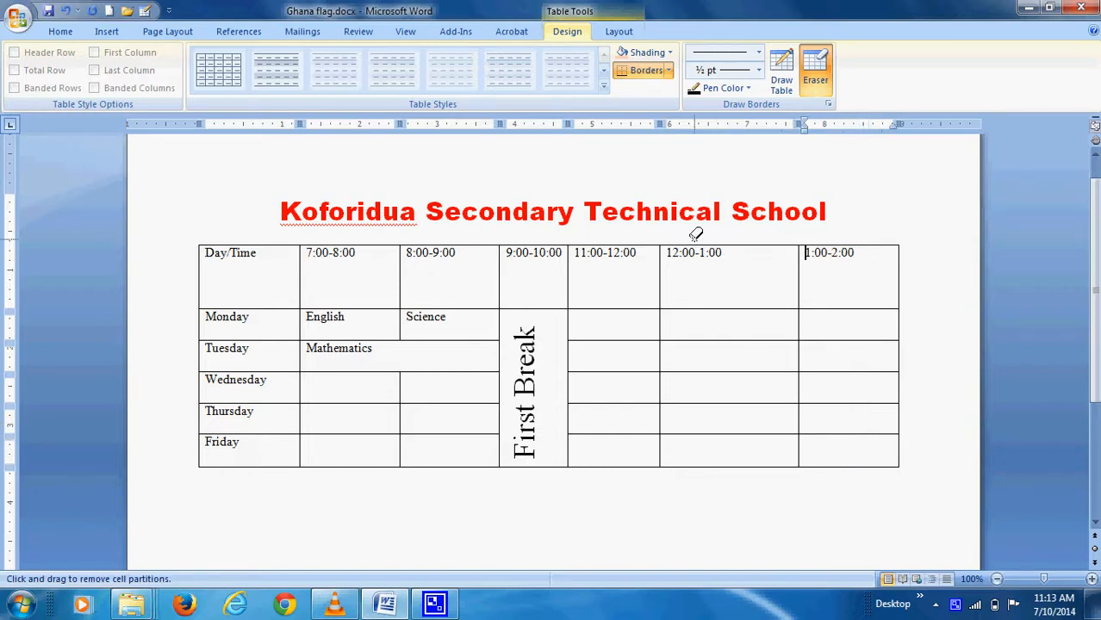
{"action": "left_click", "coordinate": [823, 76]}
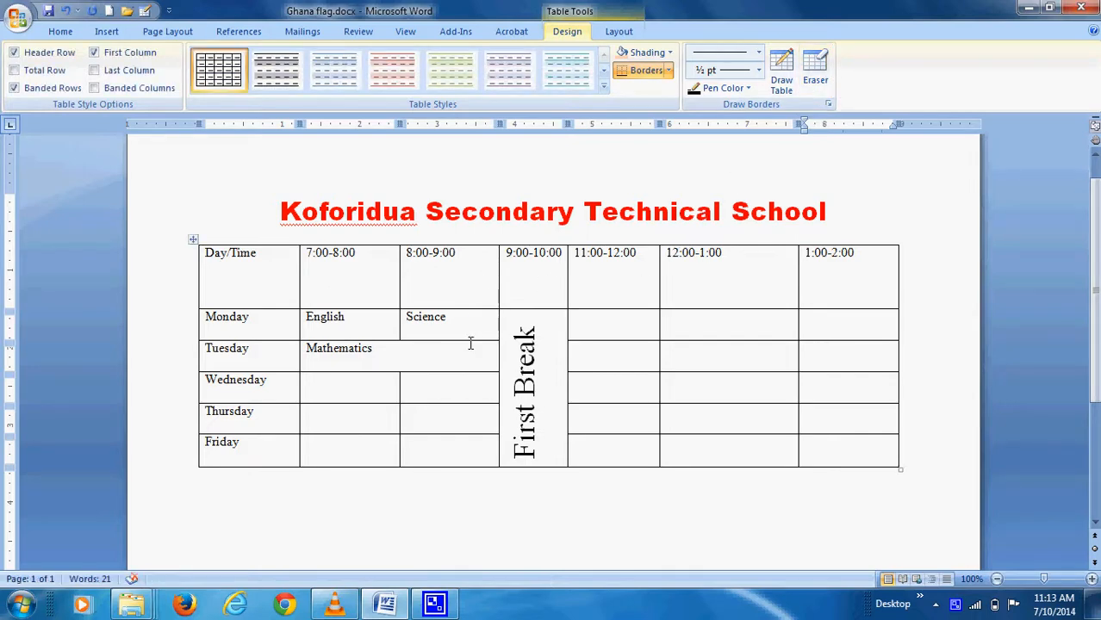